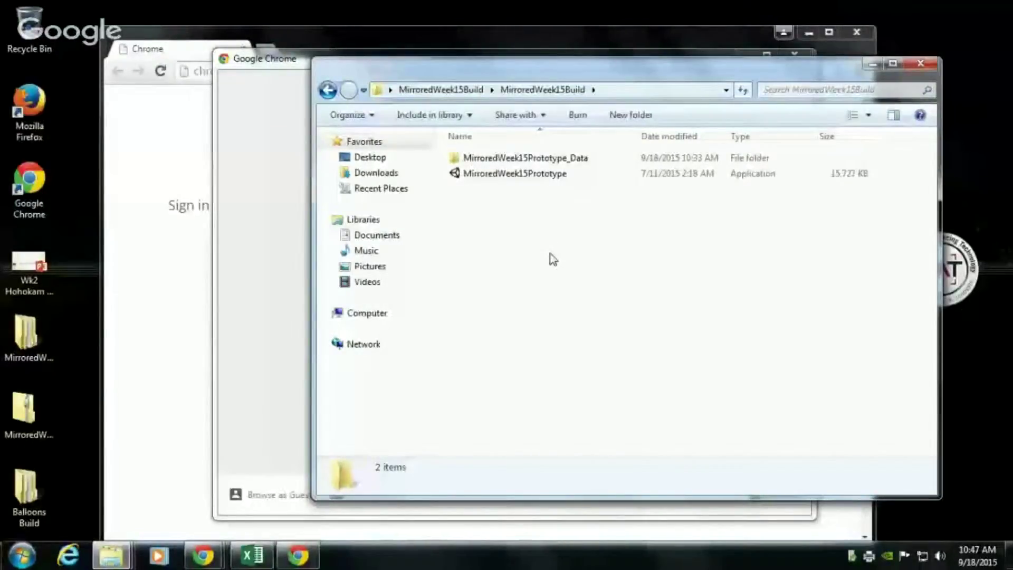
- Launch the MirroredWeek15Prototype application from the MirroredWeek15Build folder
double_click(484, 178)
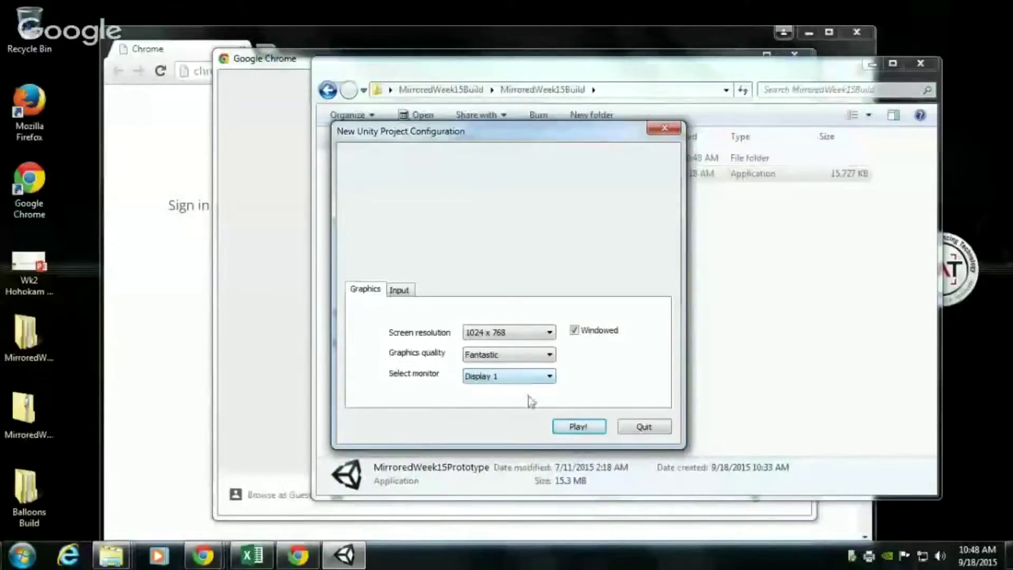
- Start the game windowed at 1024x768 with Fantastic graphics quality
click(580, 428)
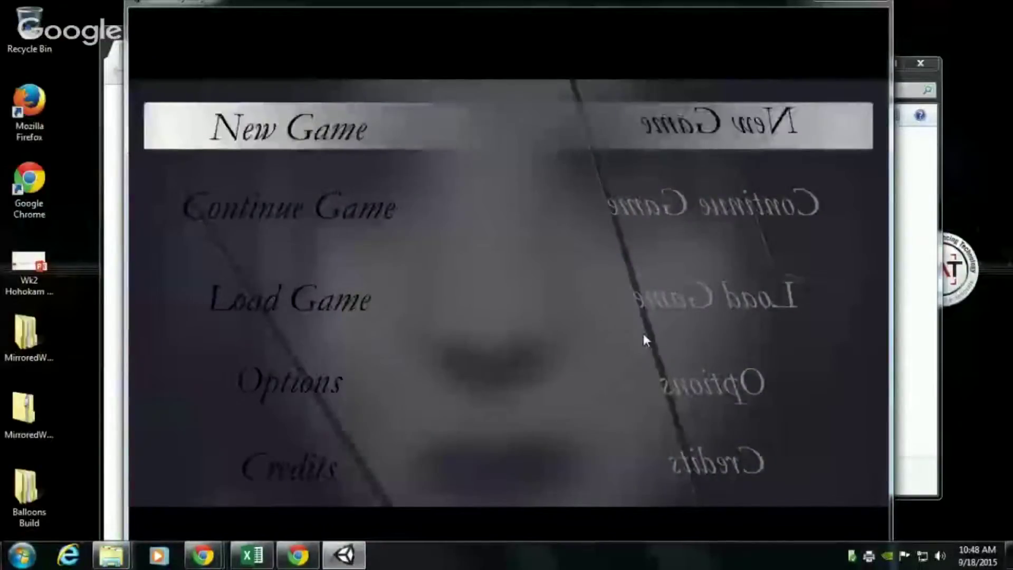
- Start a New Game and walk the girl off the bank porch toward the postman
key(Return)
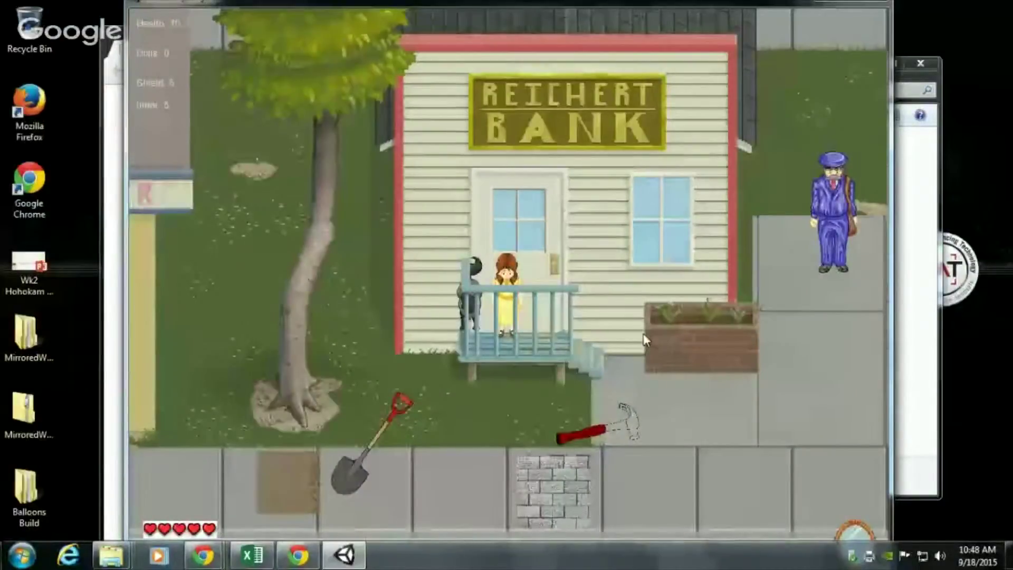
key(Right)
key(Down)
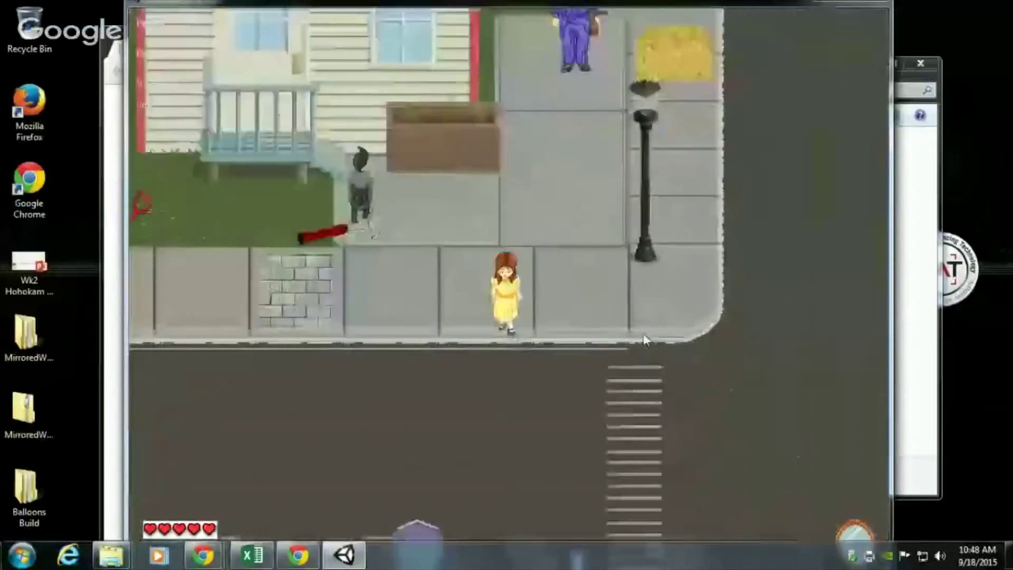
key(Up)
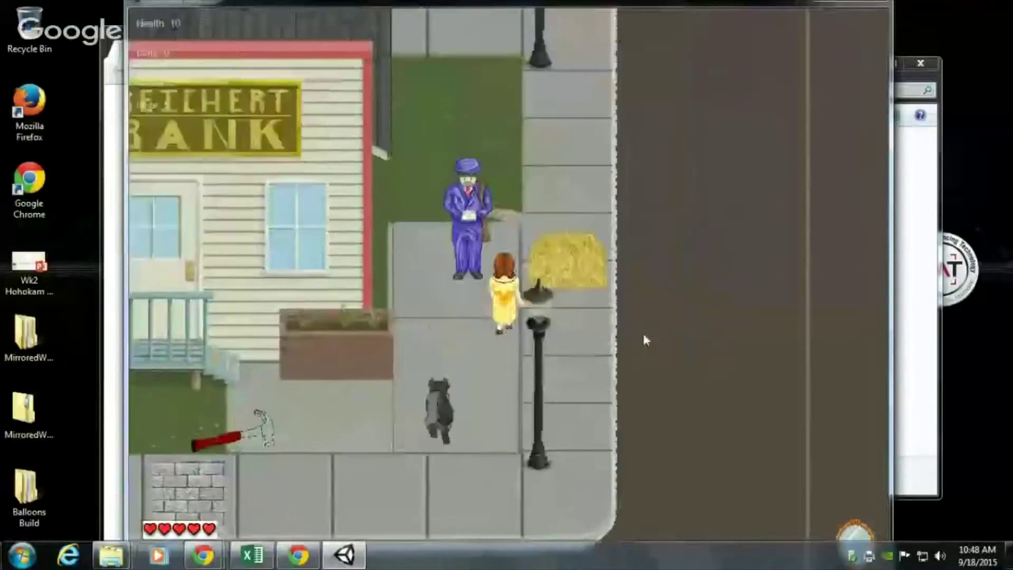
- Walk the girl across the street, along the house sidewalk, then pause
key(Up)
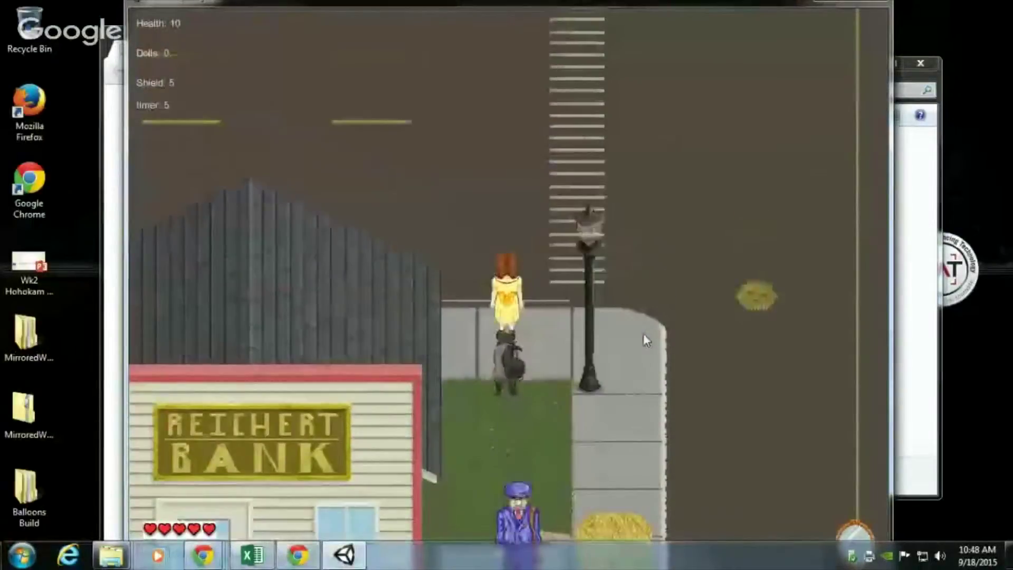
key(Up)
key(Left)
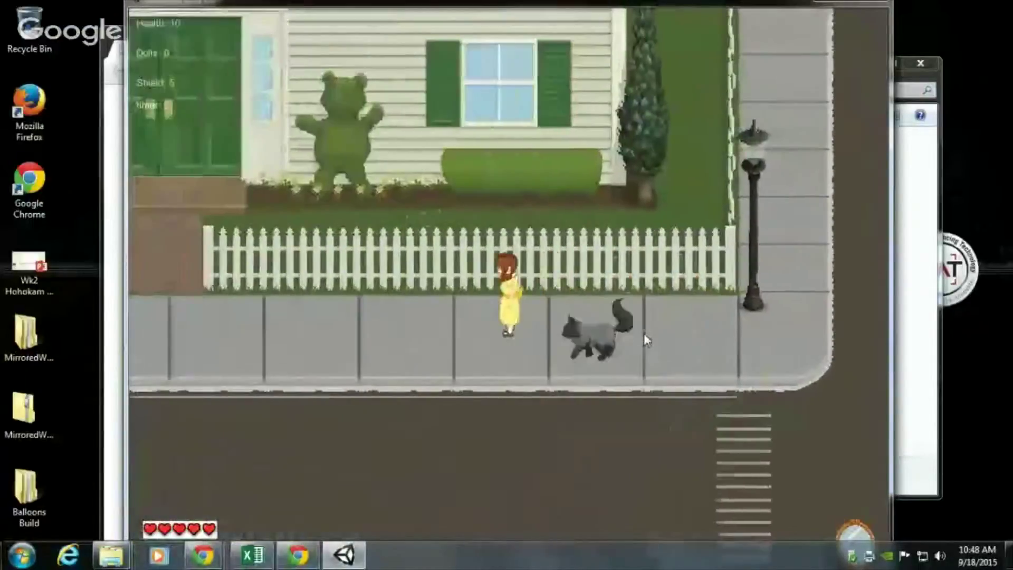
key(Left)
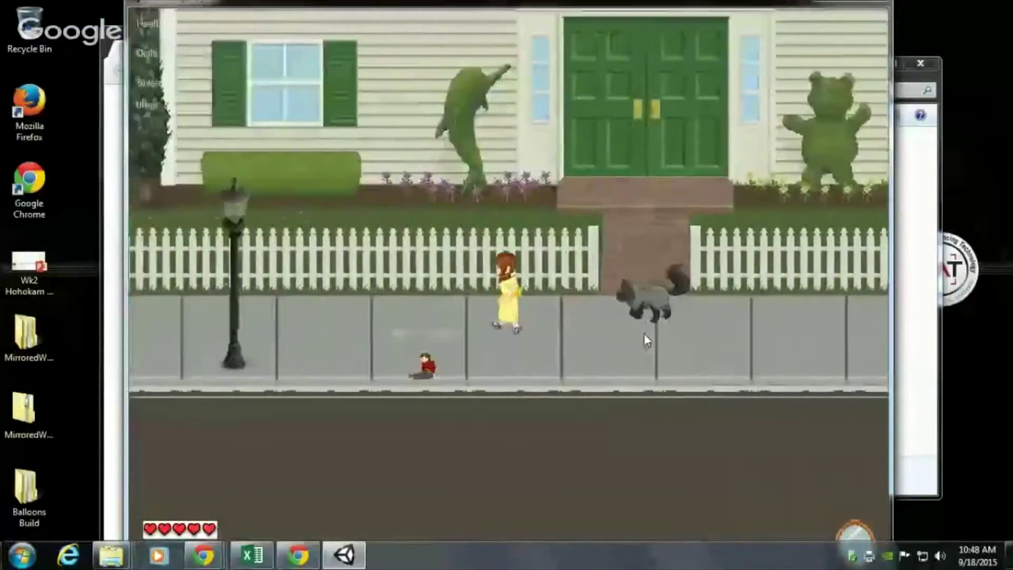
key(Left)
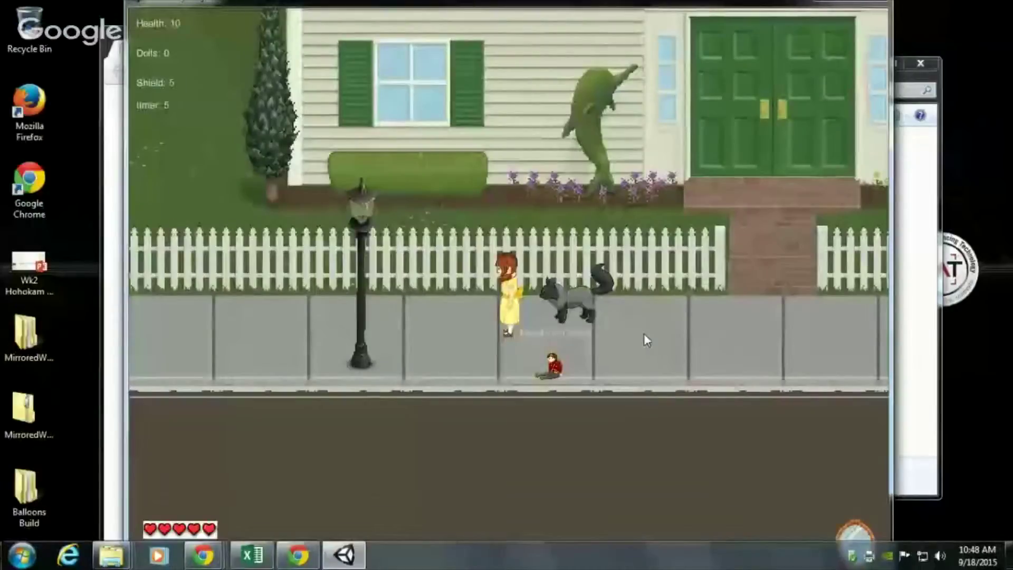
key(Escape)
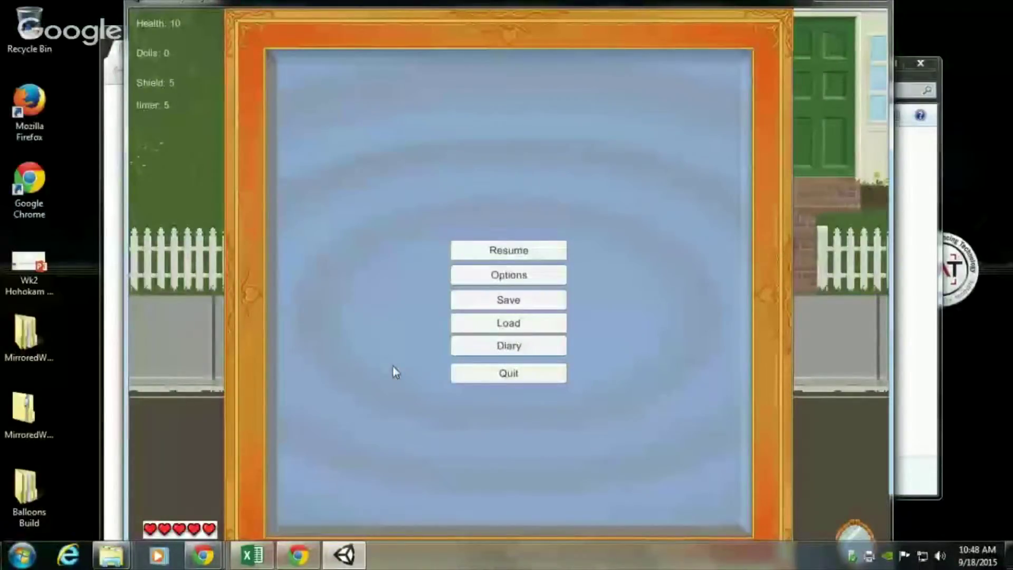
- Dismiss the pause menu to resume play beside the topiary house
key(Escape)
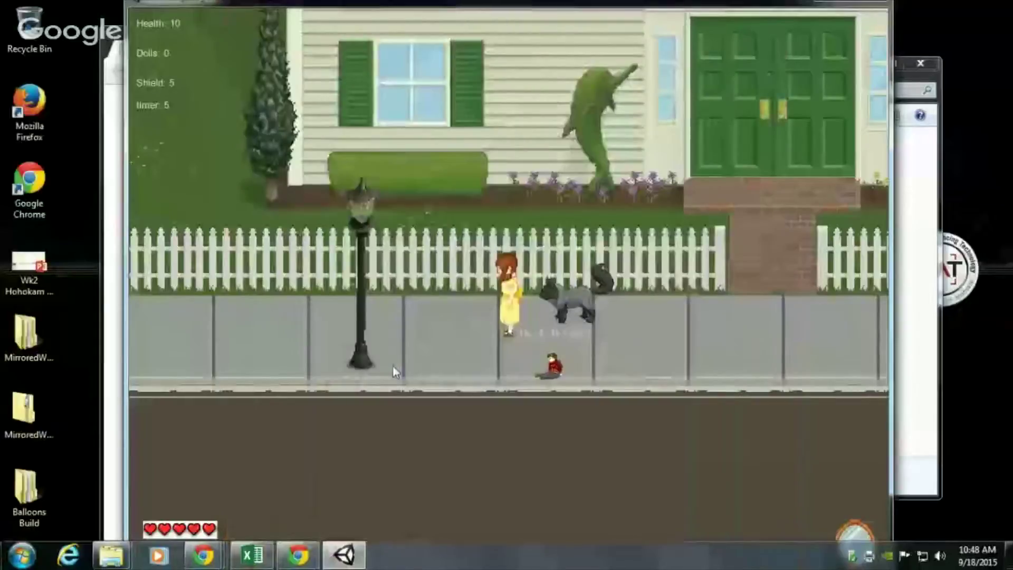
- Walk the girl along the road, past the tree and fence, to the lamp-post sidewalk
key(Down)
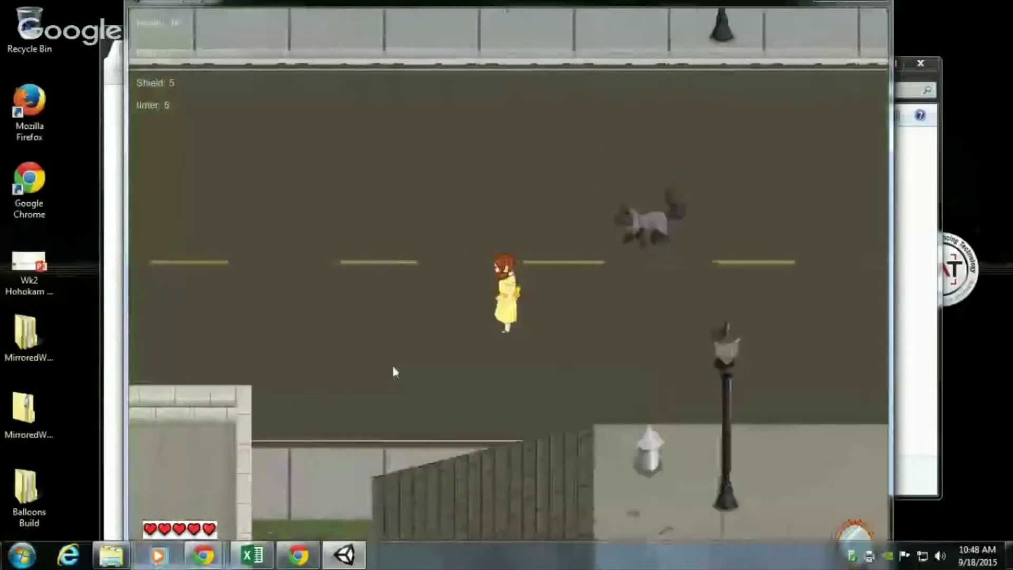
key(Left)
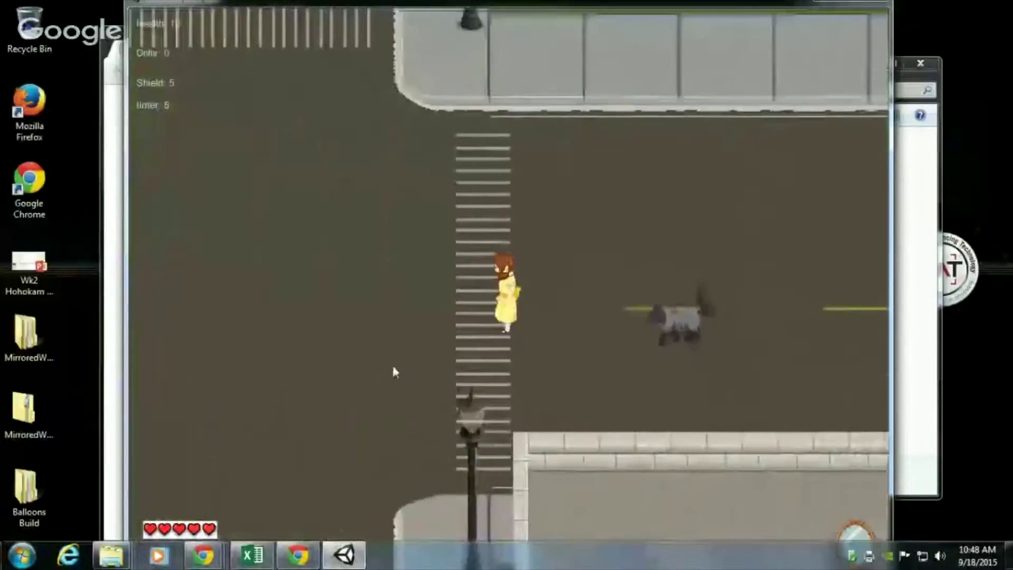
key(Up)
key(Up)
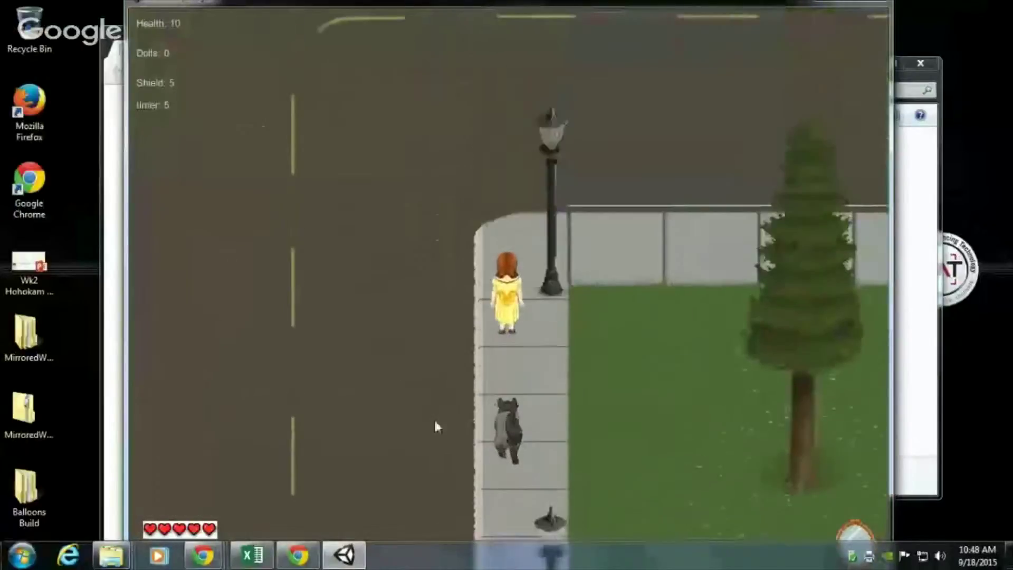
key(Right)
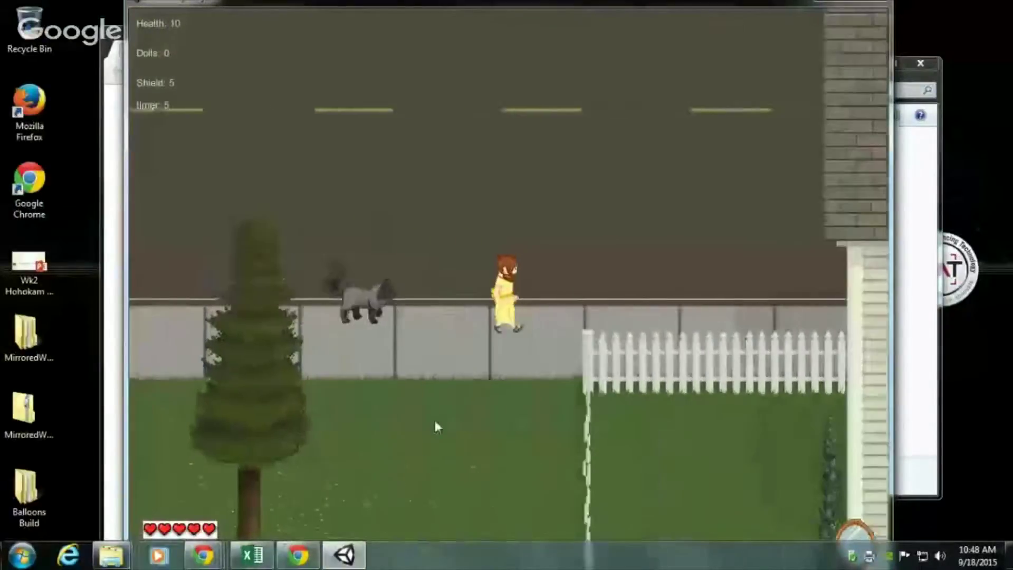
key(Down)
key(Up)
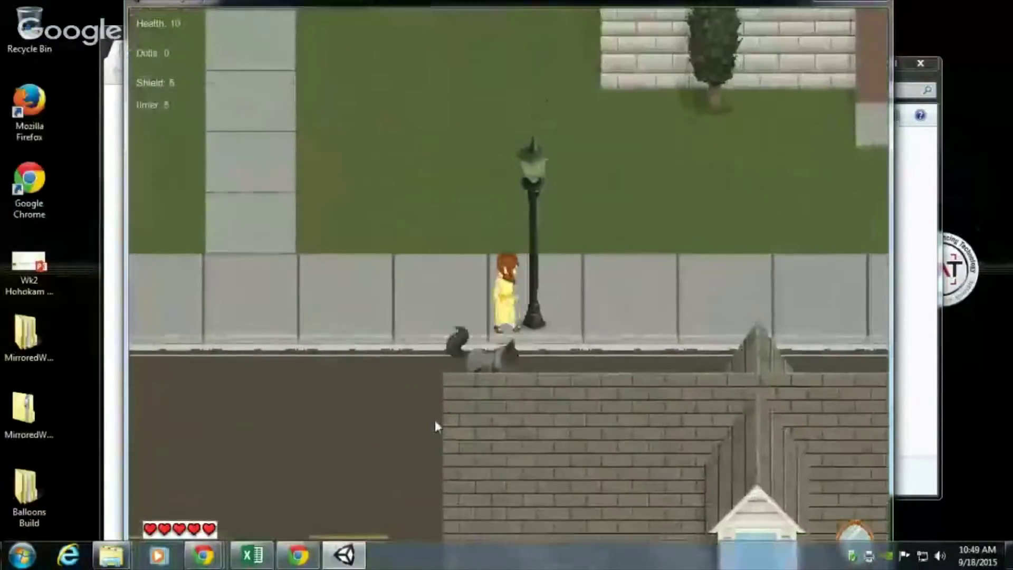
- Walk the girl past the officer and woman, down toward the bank and postman
key(Right)
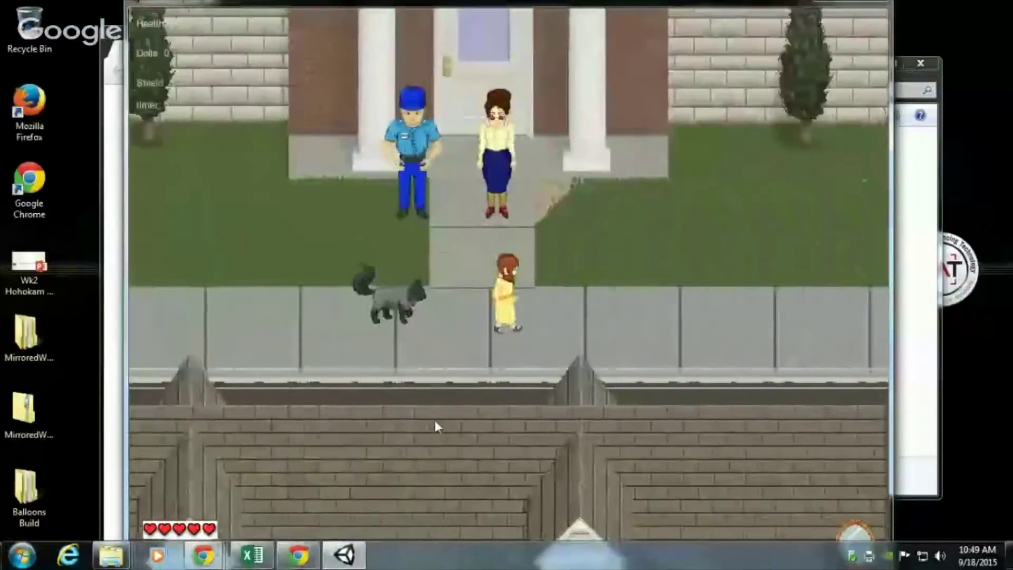
key(Right)
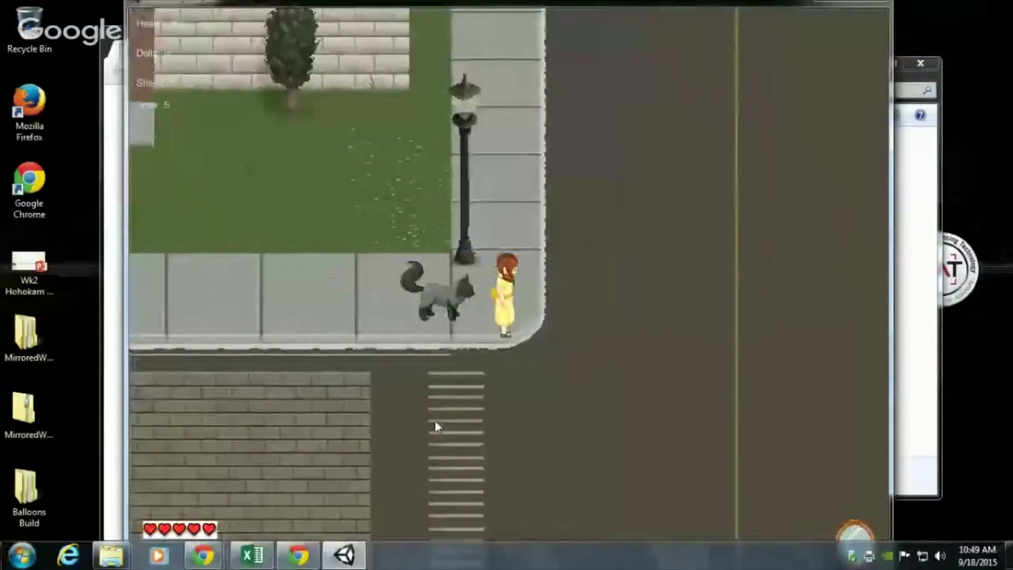
key(Down)
key(Down)
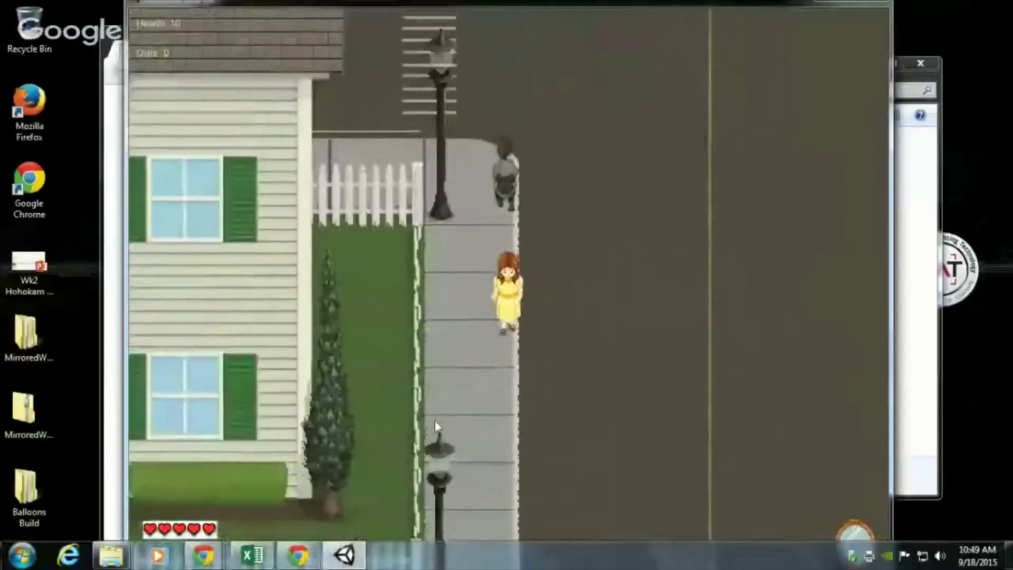
key(Down)
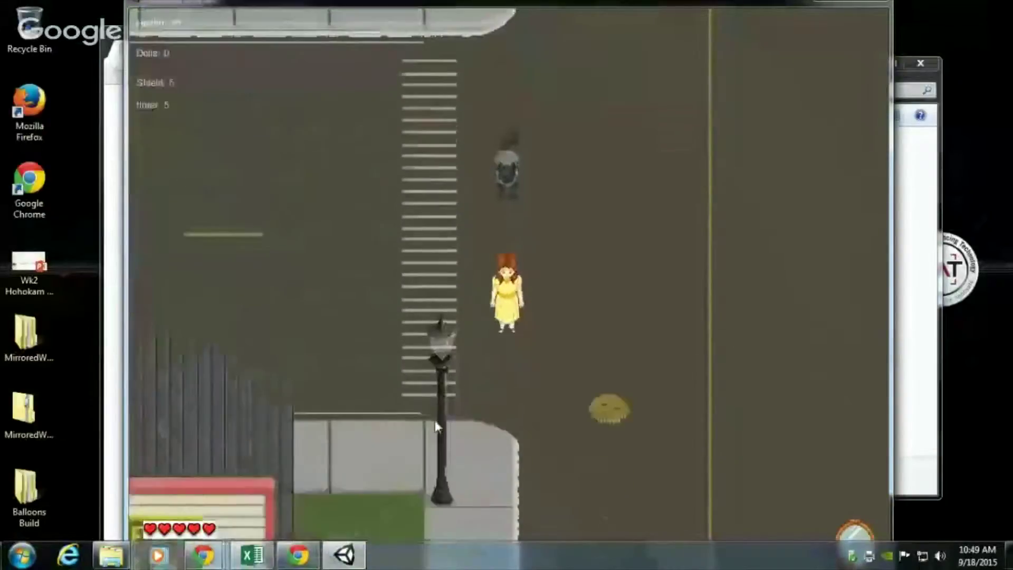
key(Down)
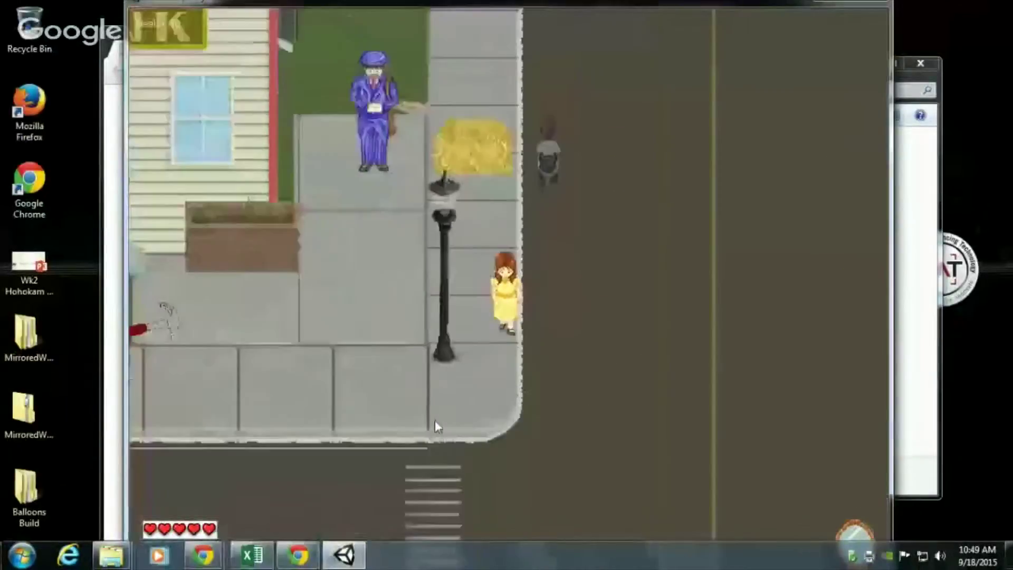
key(Left)
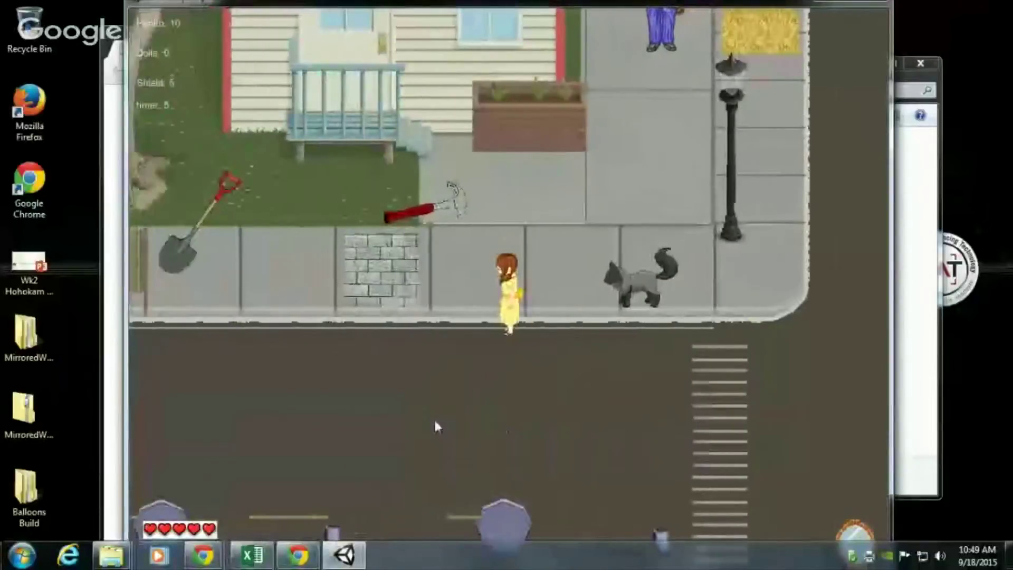
- Walk the girl across the street onto the far sidewalk toward the lamp post
key(Down)
key(Down)
key(Right)
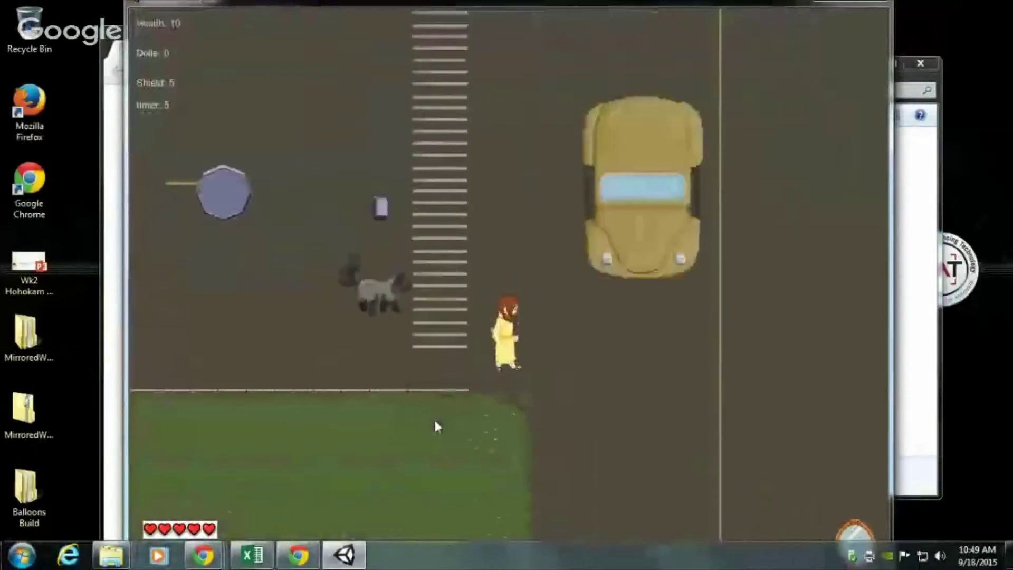
key(Right)
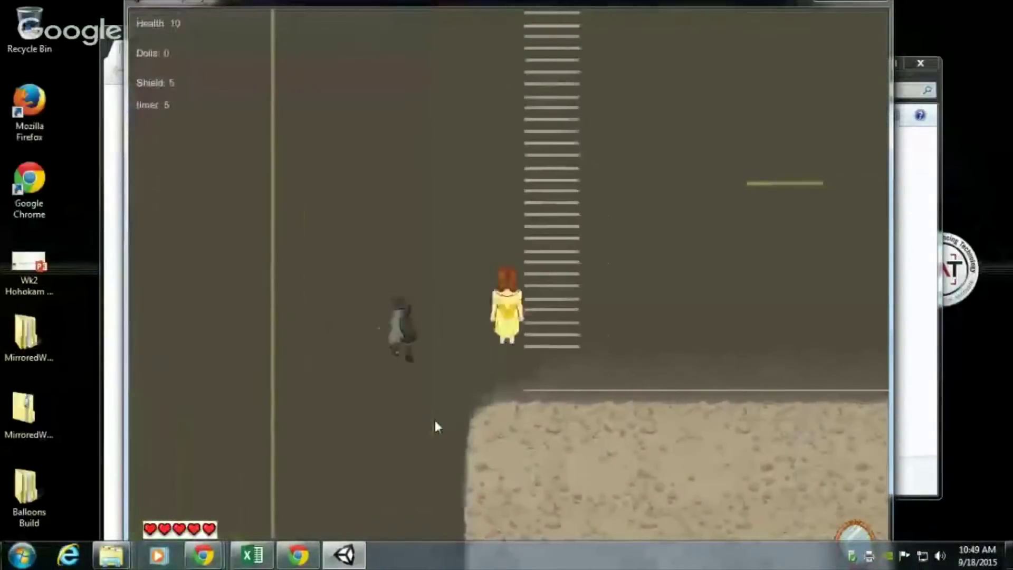
key(Up)
key(Up)
key(Right)
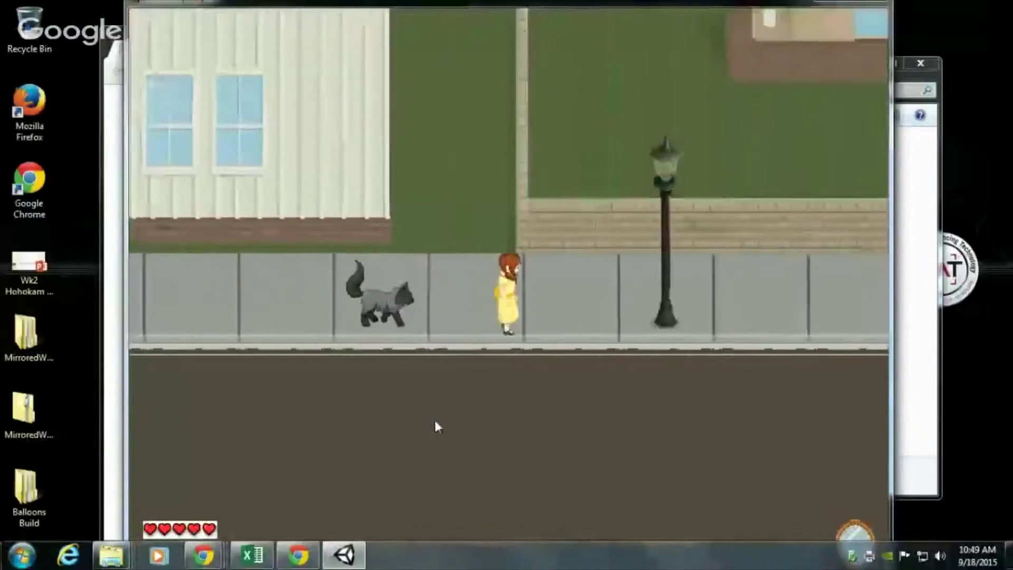
key(Up)
- Walk the girl past the garage and yellow car, then up toward the shop front
key(Right)
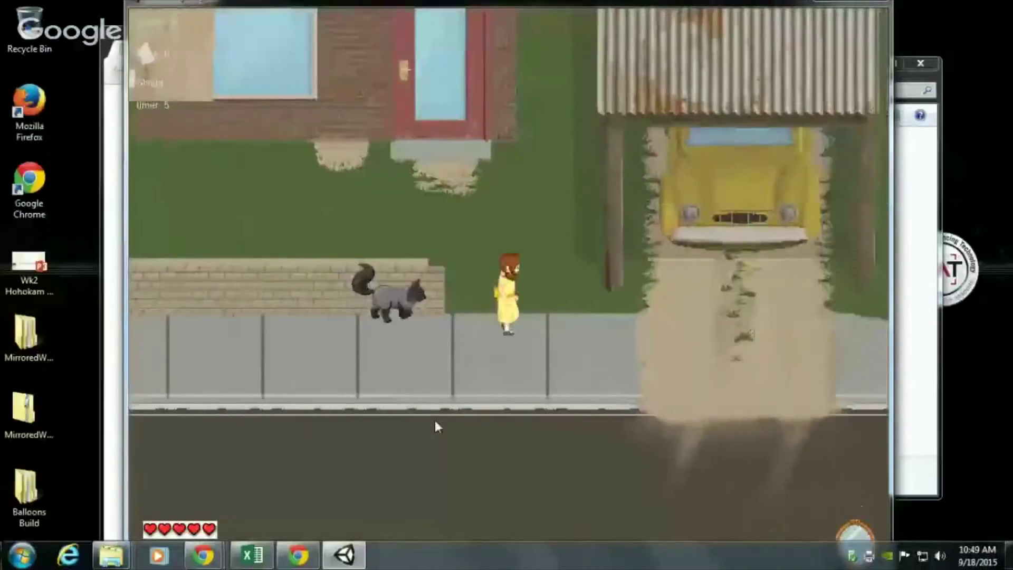
key(Right)
key(Up)
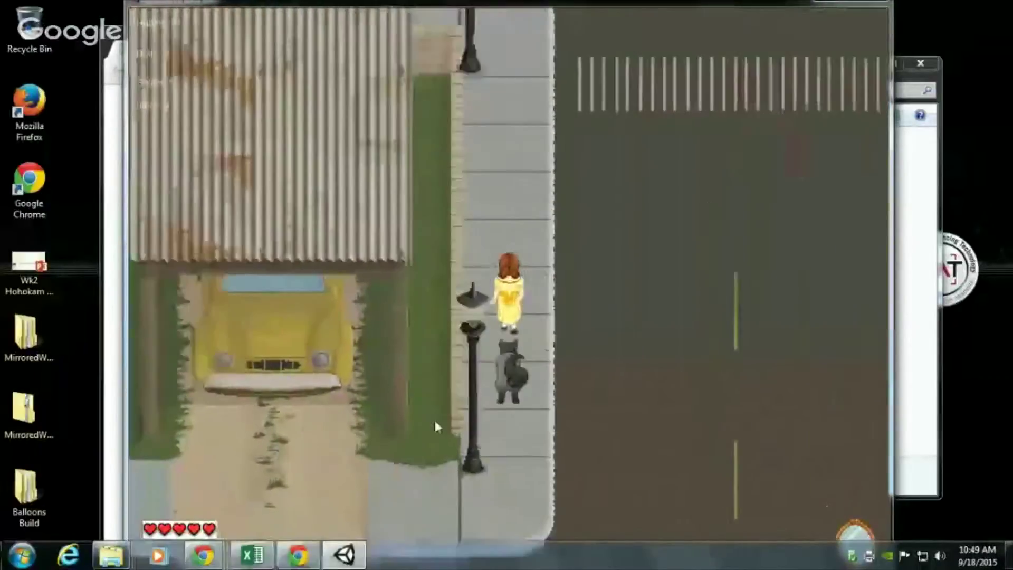
key(Up)
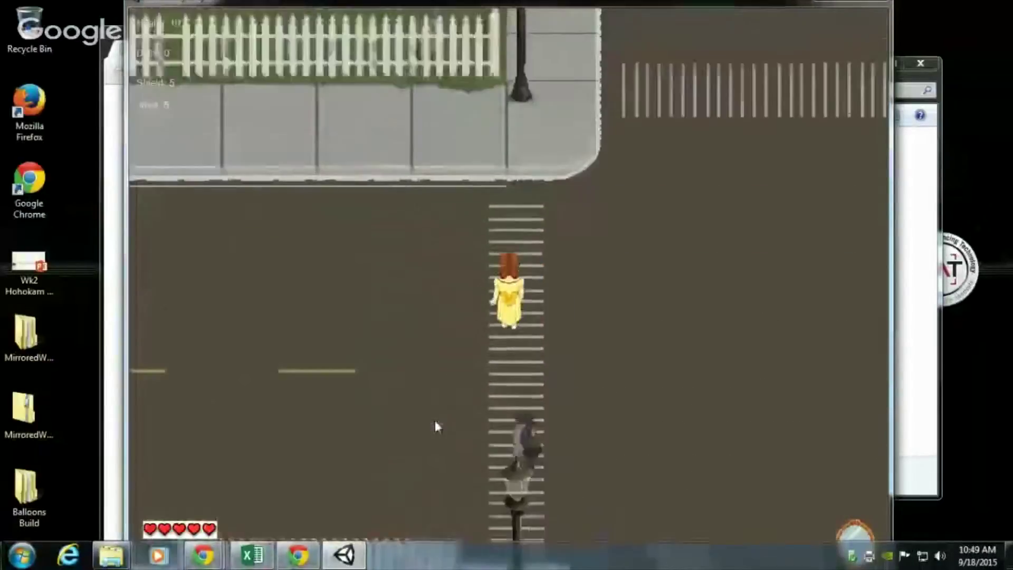
key(Up)
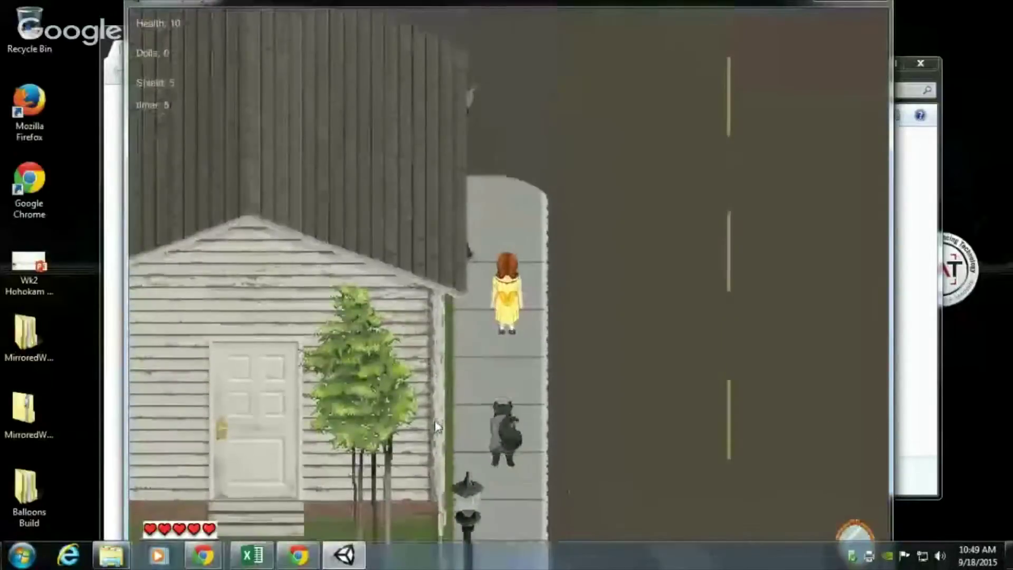
key(Up)
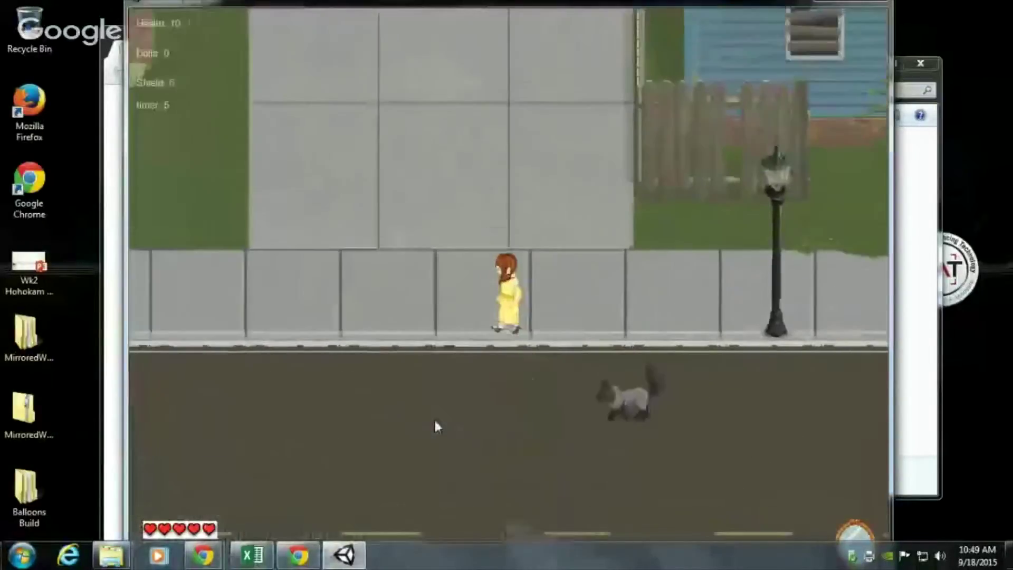
key(Up)
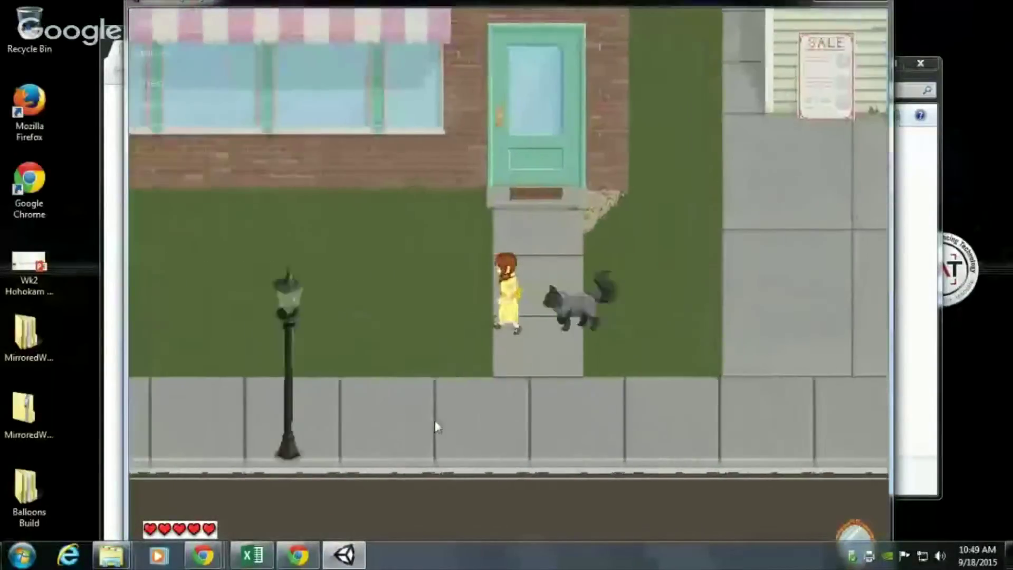
- Walk the girl past the theatre, down the crosswalk and fenced yard toward the bank
key(Left)
key(Down)
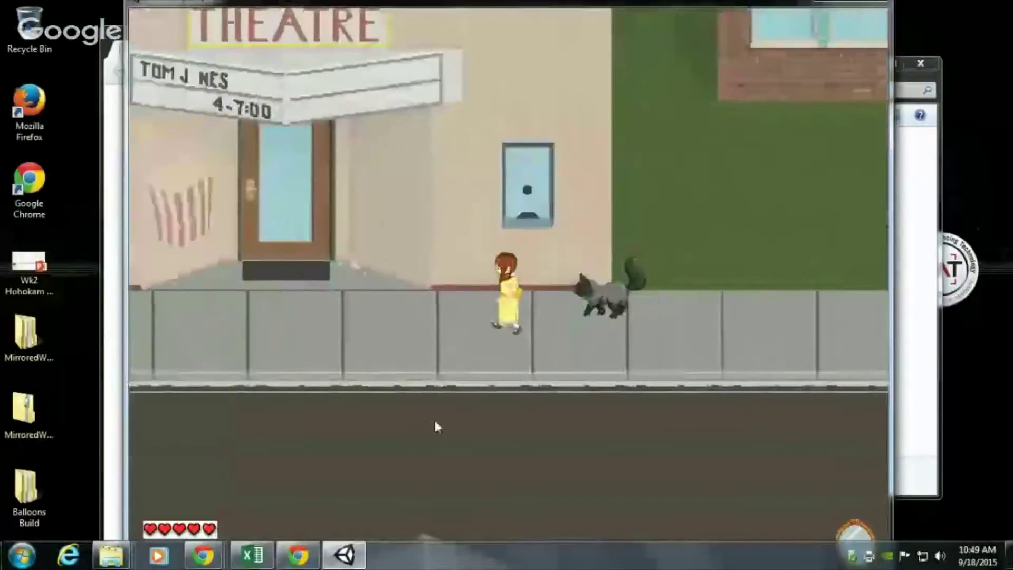
key(Left)
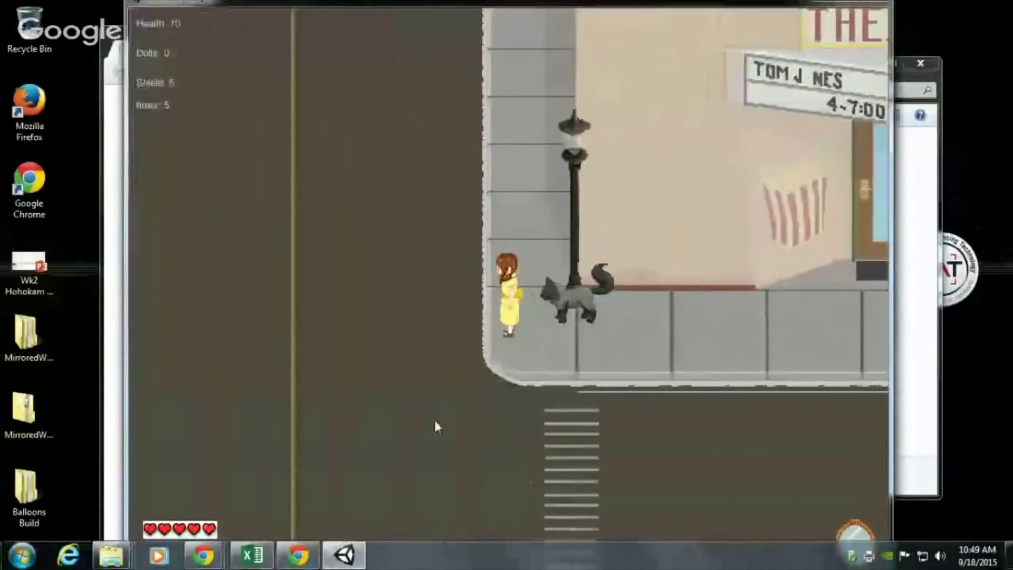
key(Down)
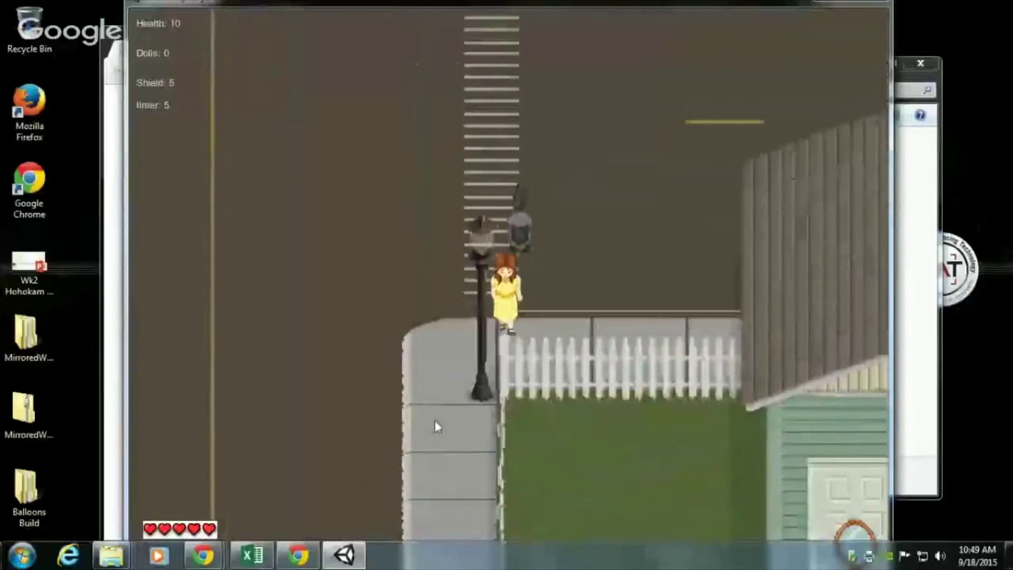
key(Down)
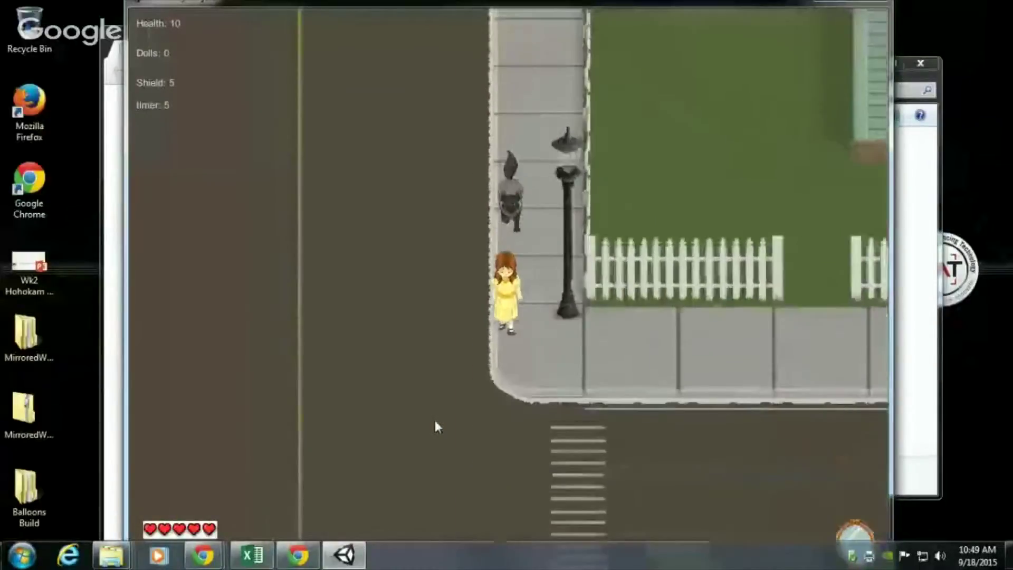
key(Down)
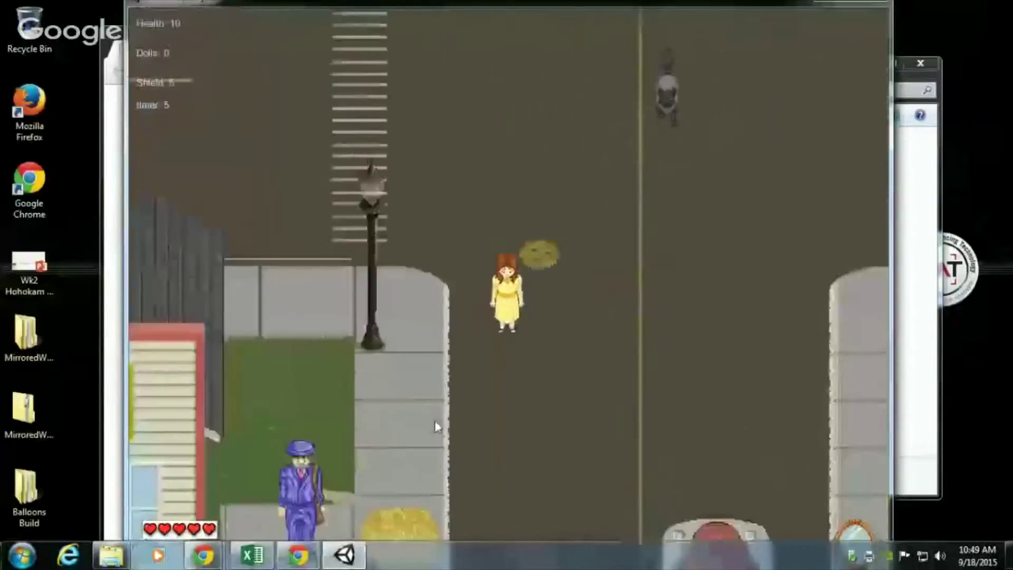
- Walk the girl left along the sidewalk, onto the bank's lawn, and back
key(Down)
key(Left)
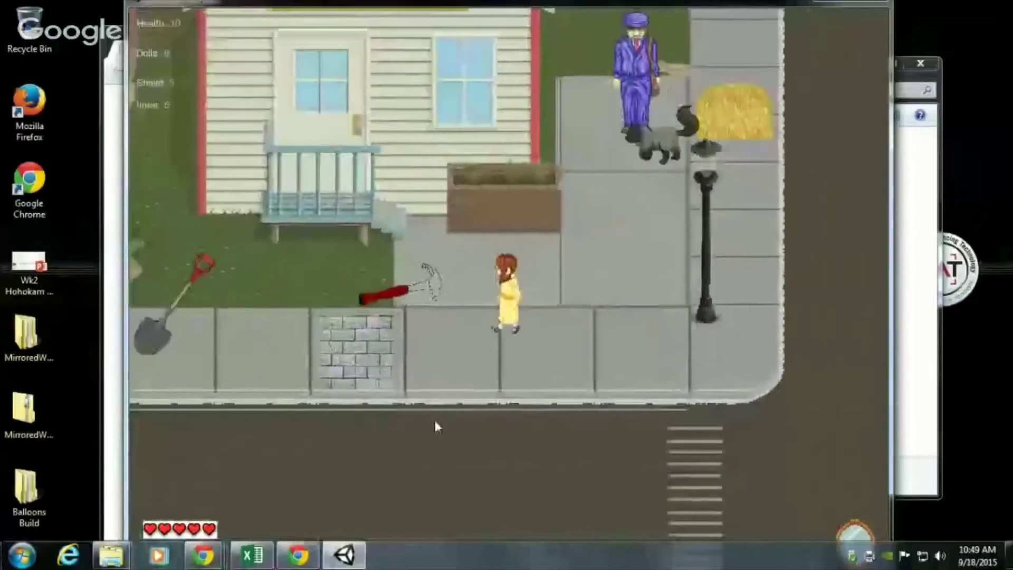
key(Left)
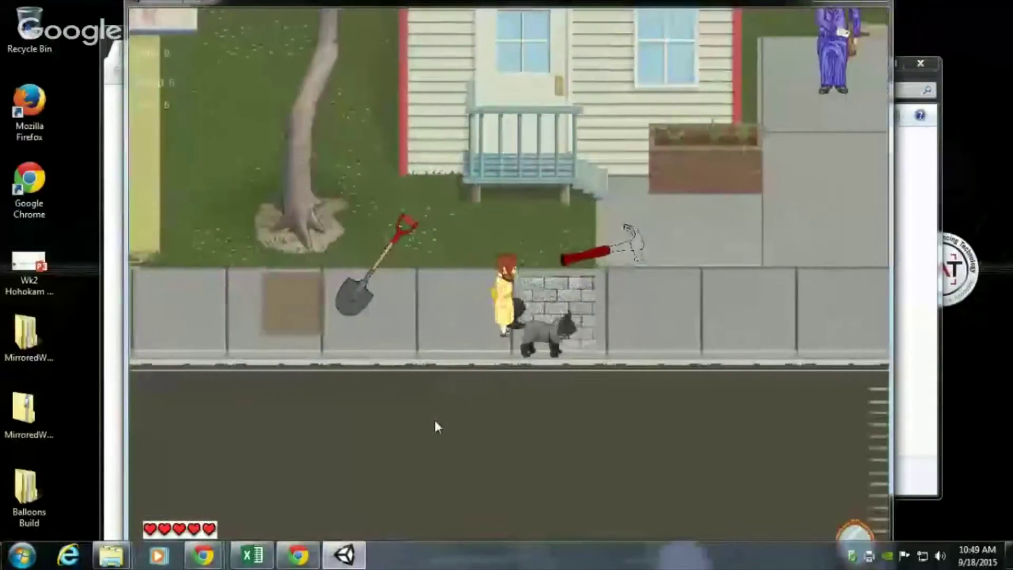
key(Right)
key(Up)
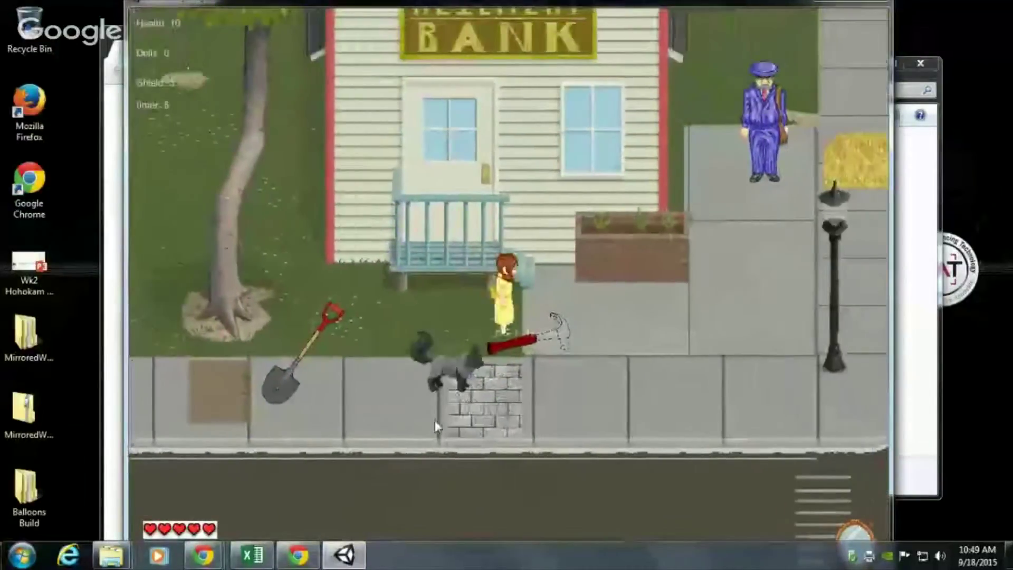
key(Down)
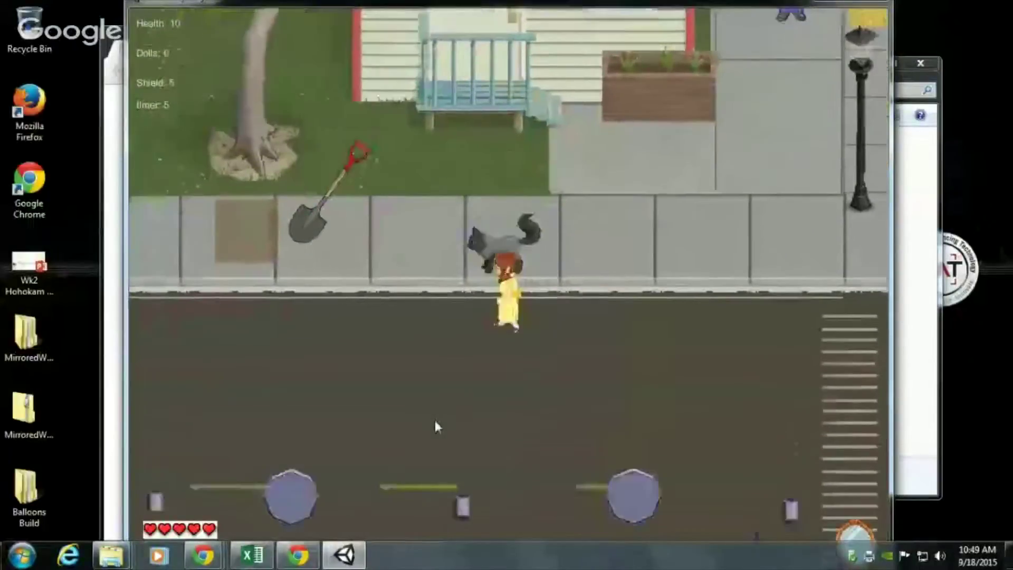
key(Left)
- Walk the girl left past the diner, then across the street to the lawn
key(Down)
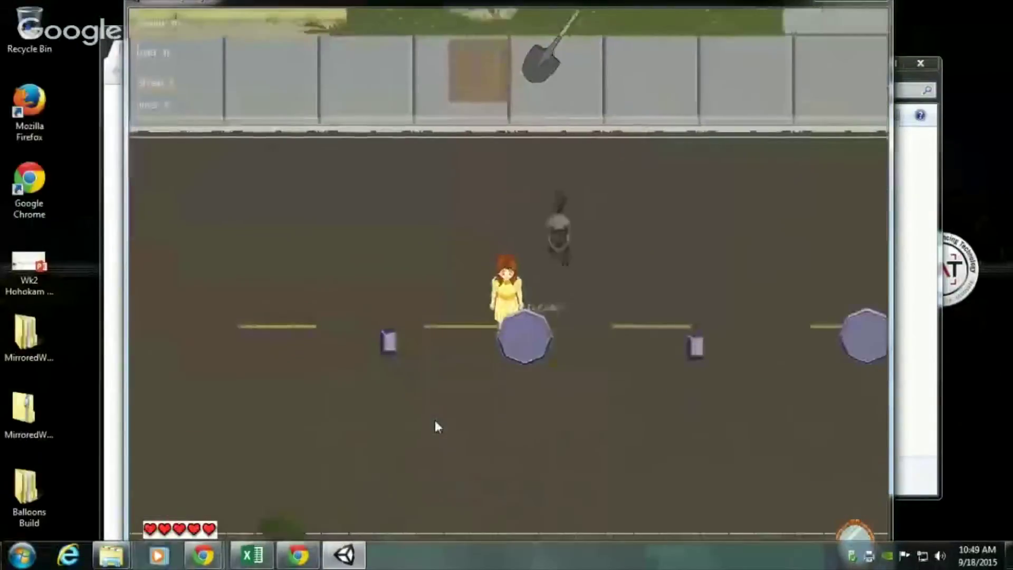
key(Up)
key(Left)
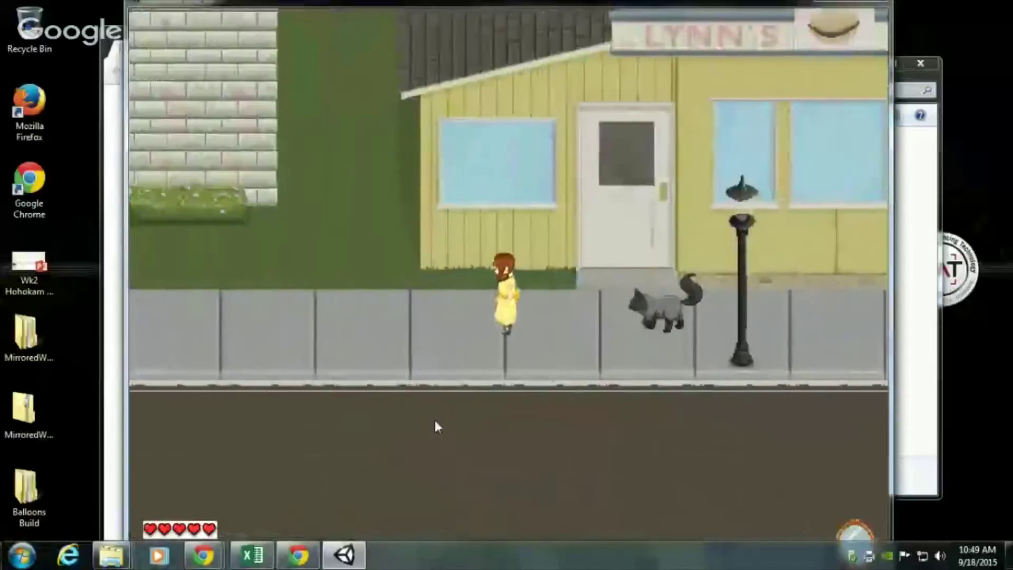
key(Left)
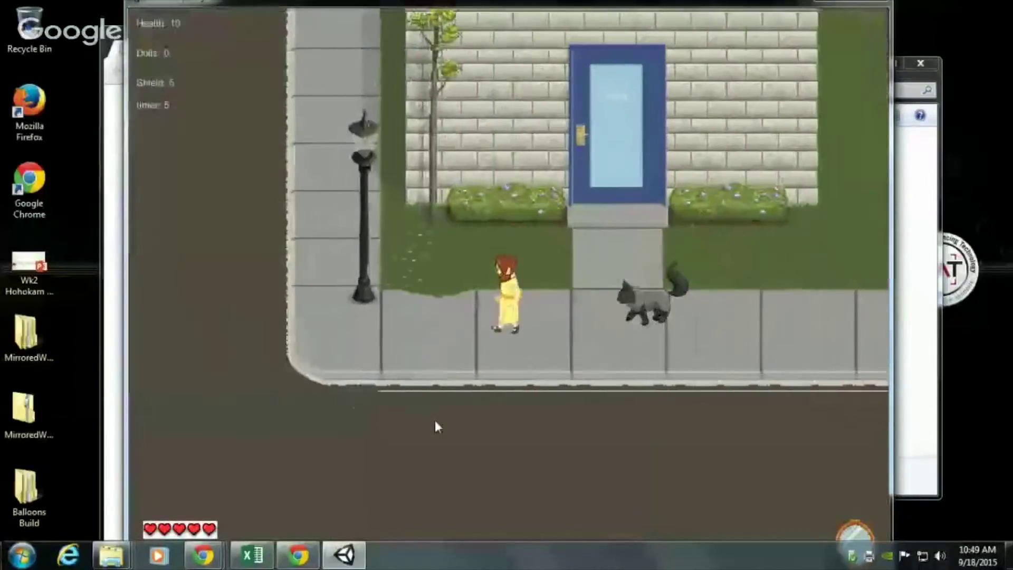
key(Up)
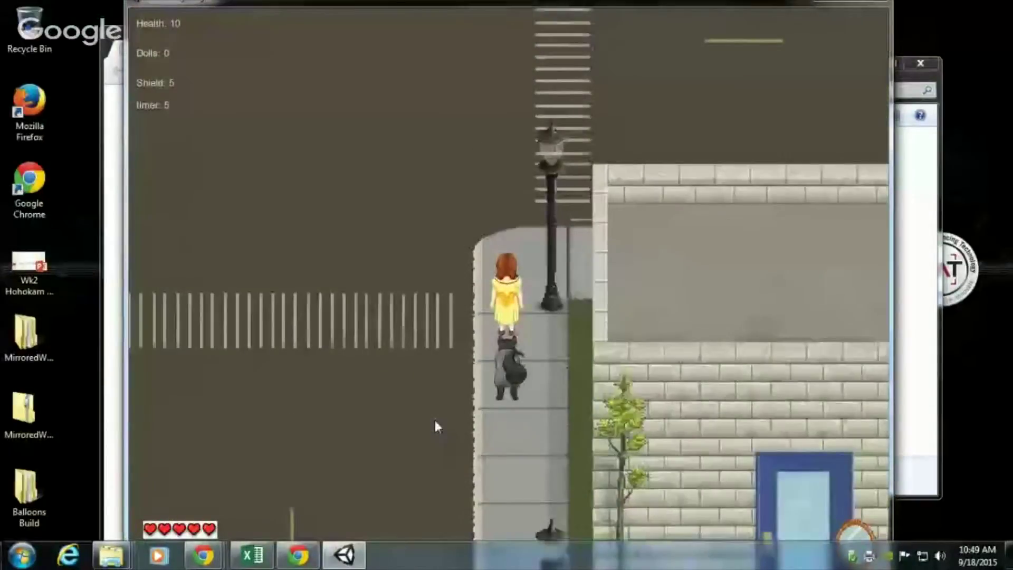
key(Up)
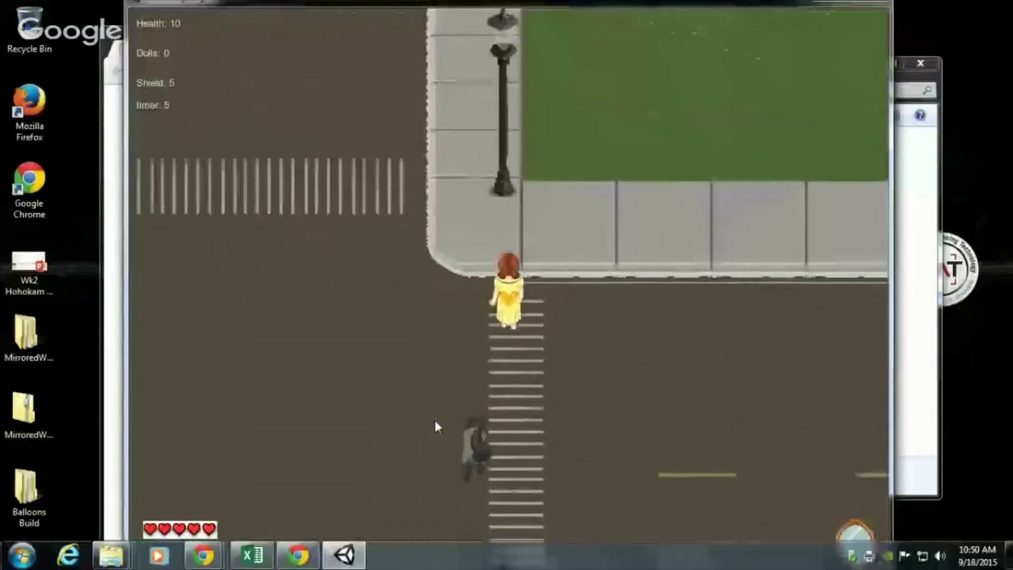
- Walk the girl past the fenced yard, across to the officer, to the road edge
key(Up)
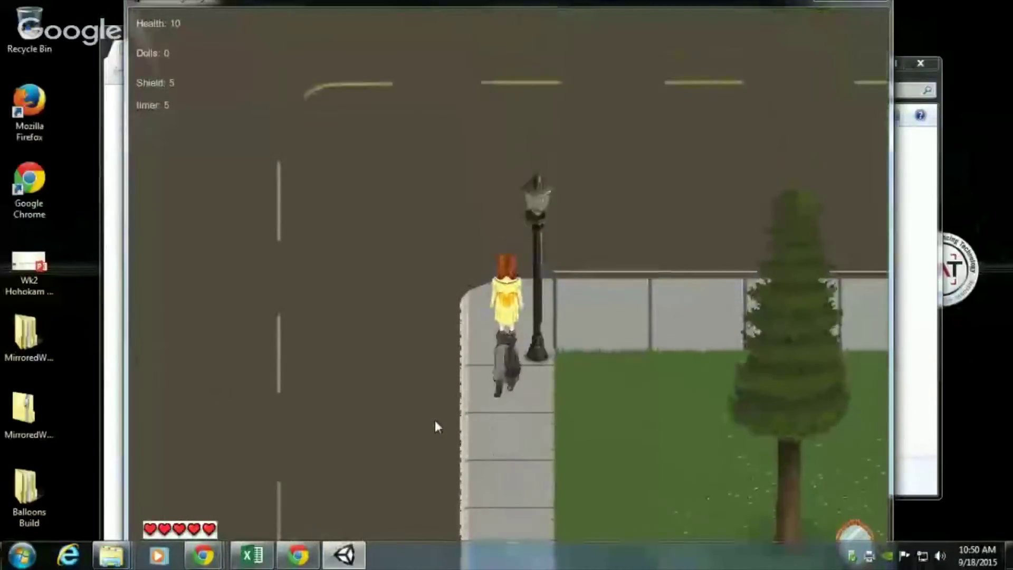
key(Right)
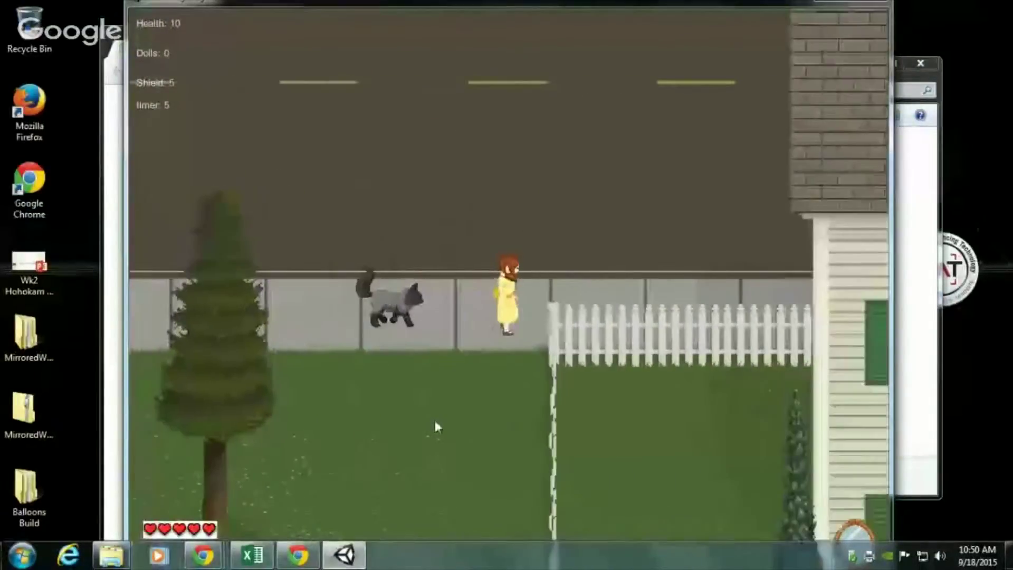
key(Up)
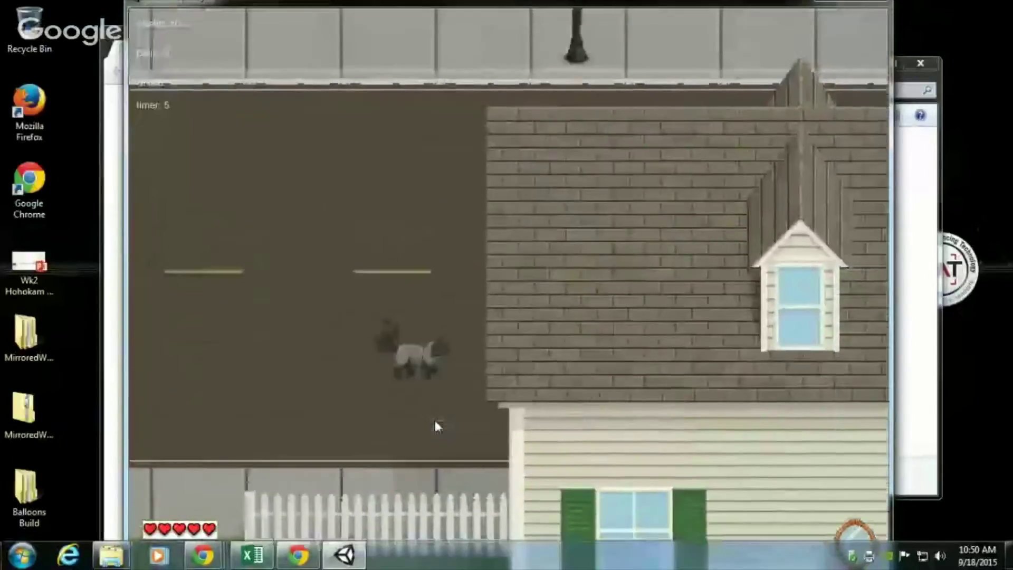
key(Up)
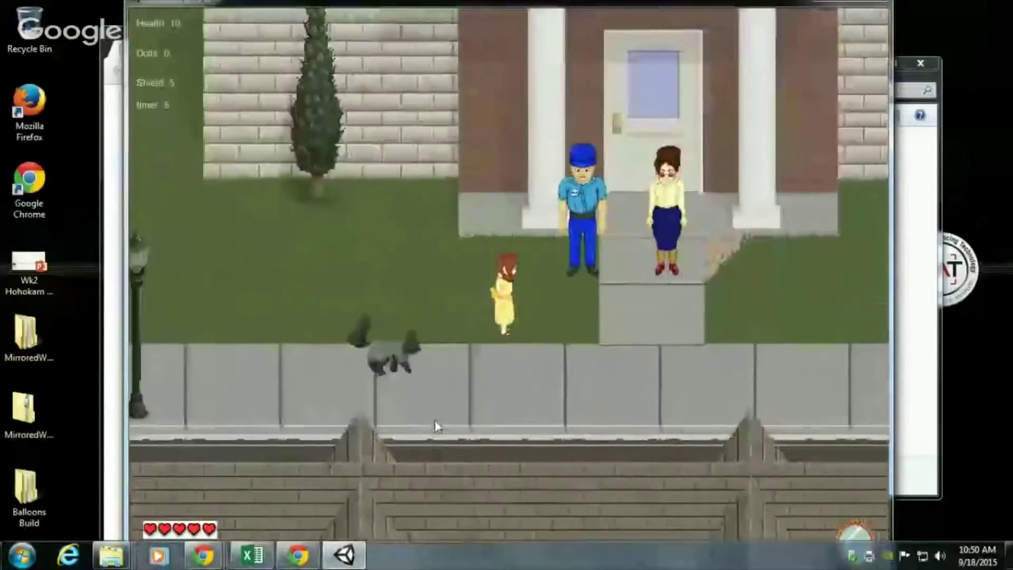
key(Right)
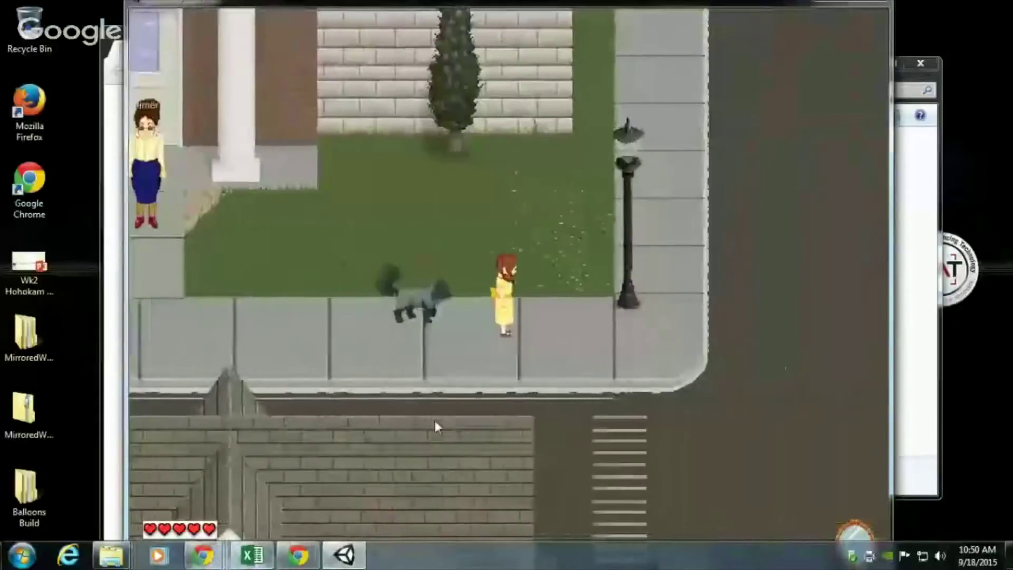
key(Right)
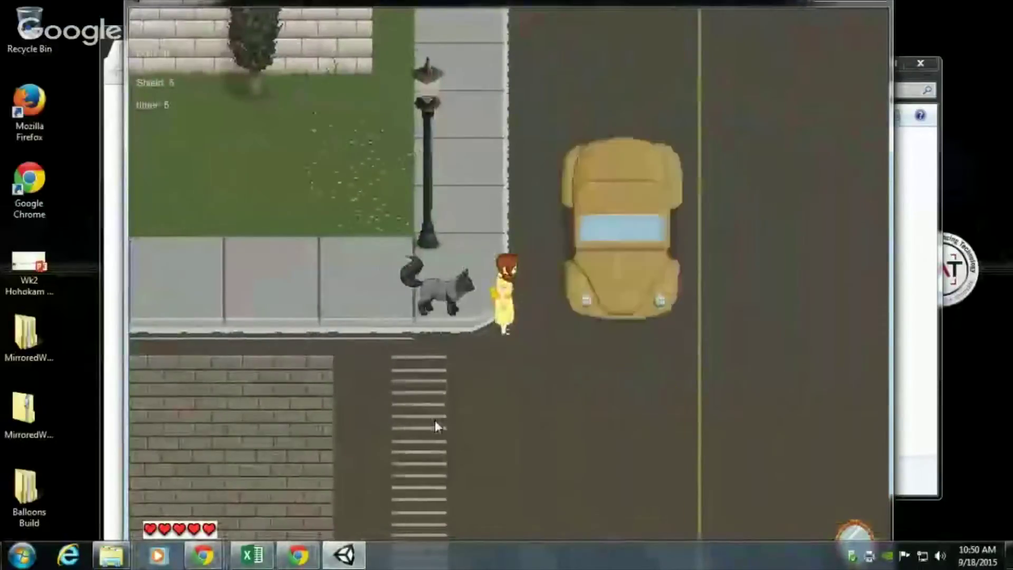
- Walk the girl over the crosswalk and up the sidewalk beside the grass field
key(Down)
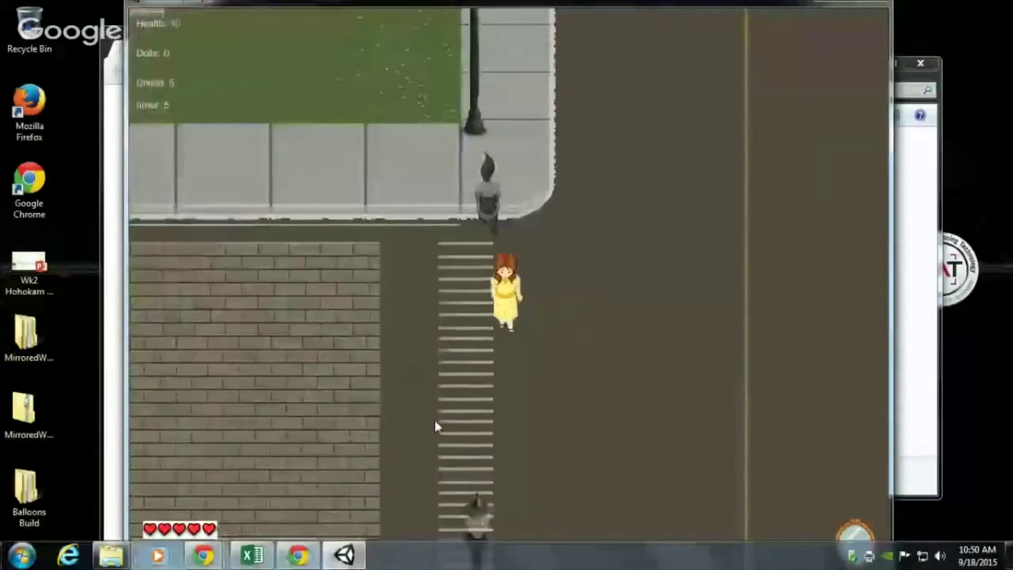
key(Down)
key(Left)
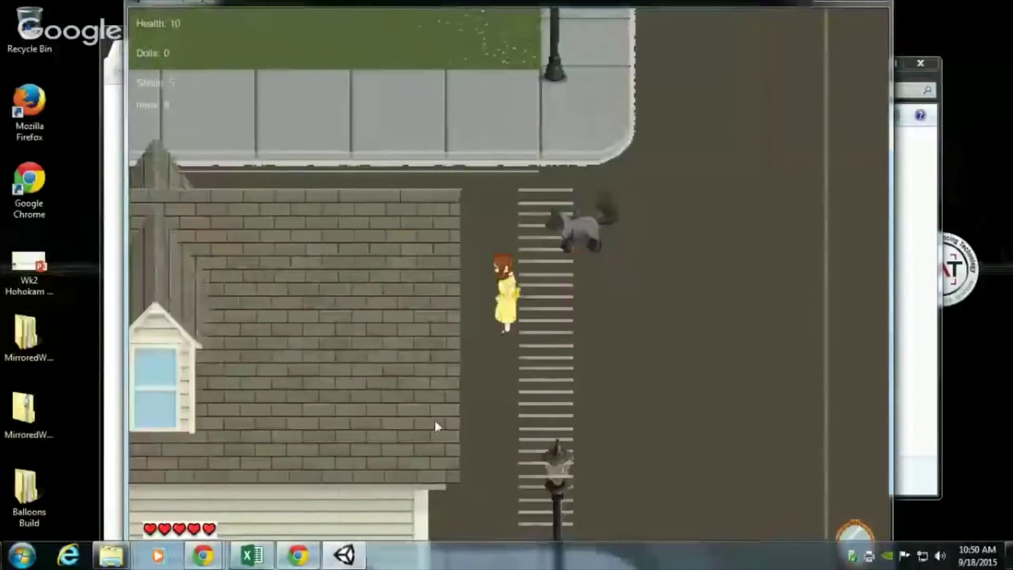
key(Right)
key(Up)
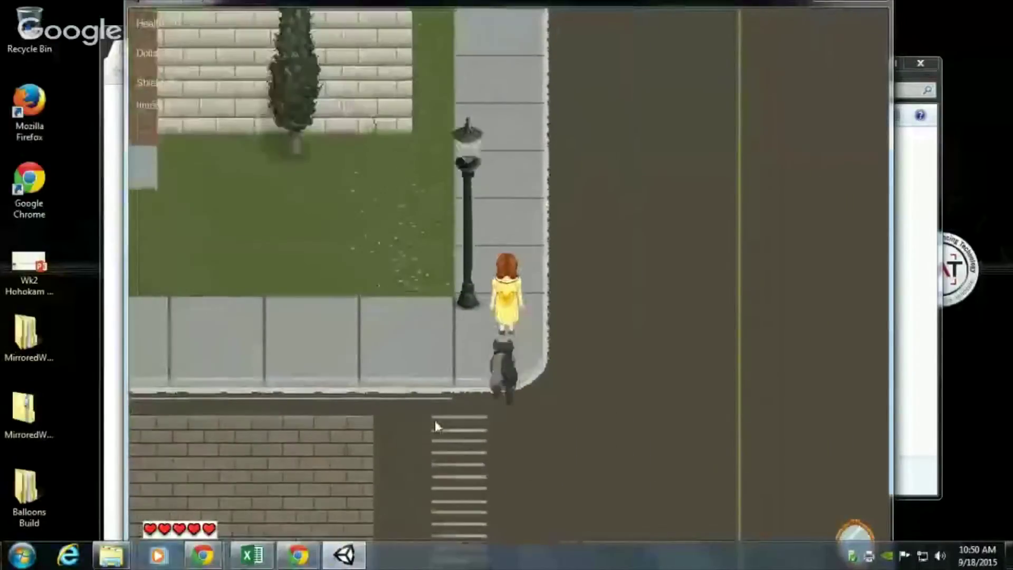
key(Up)
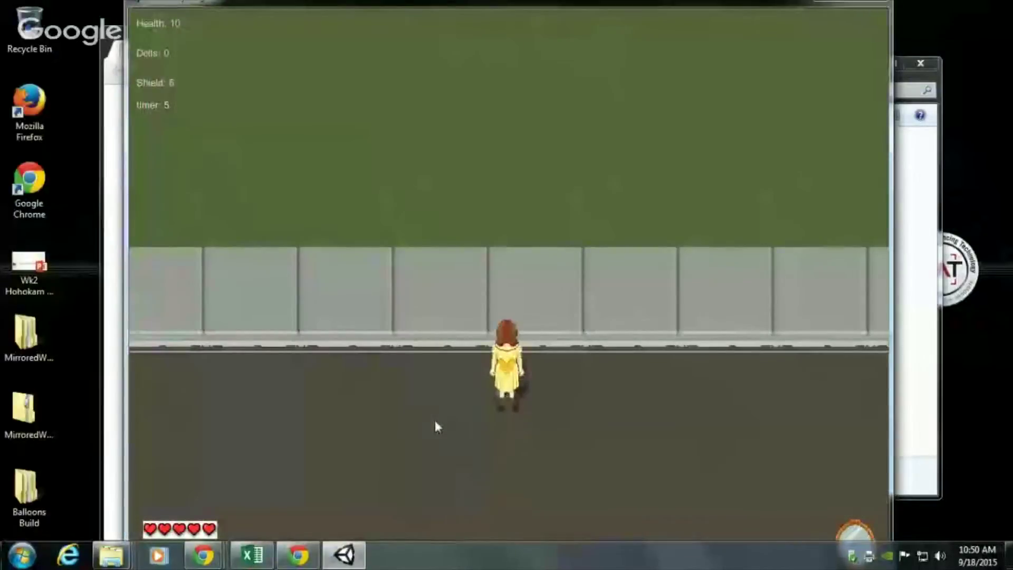
- Walk the girl up the grass, past the basketball court, playground and merry-go-round
key(Up)
key(Up)
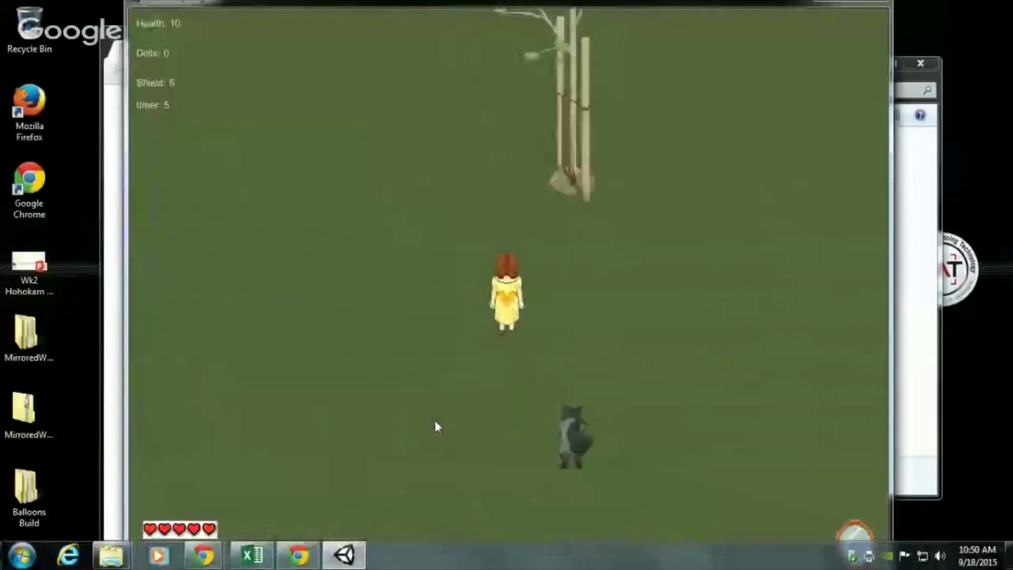
key(Up)
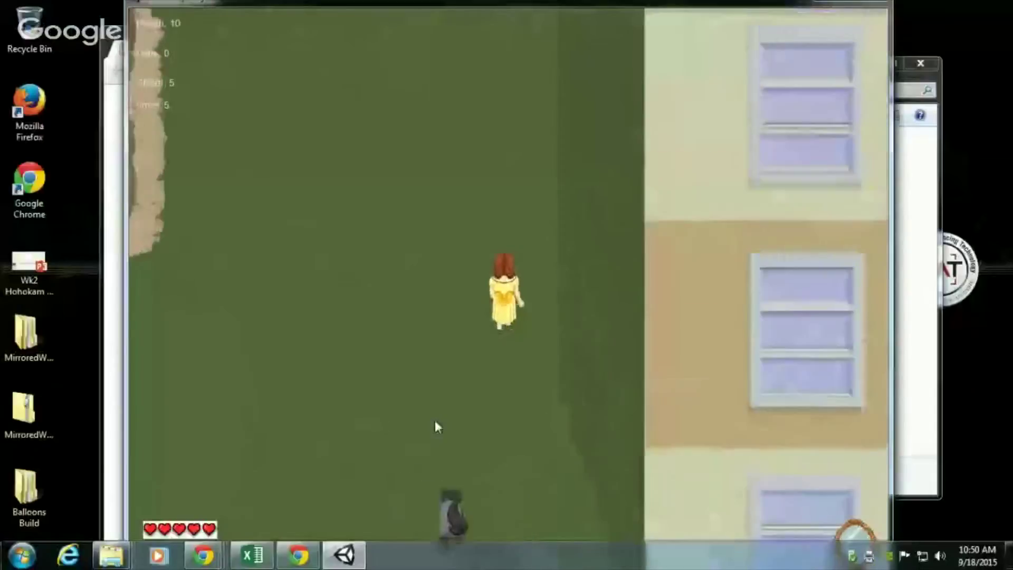
key(Up)
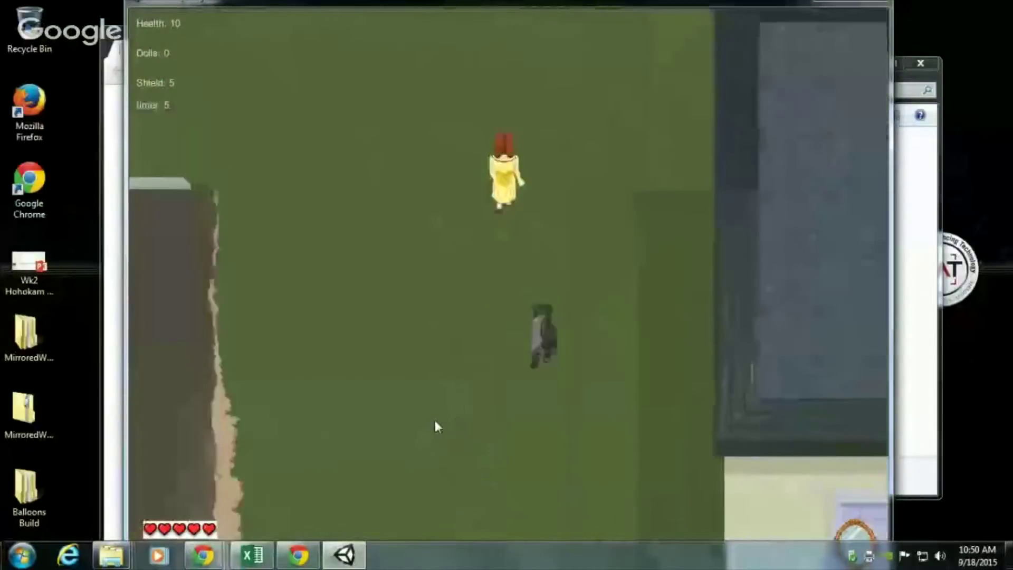
key(Left)
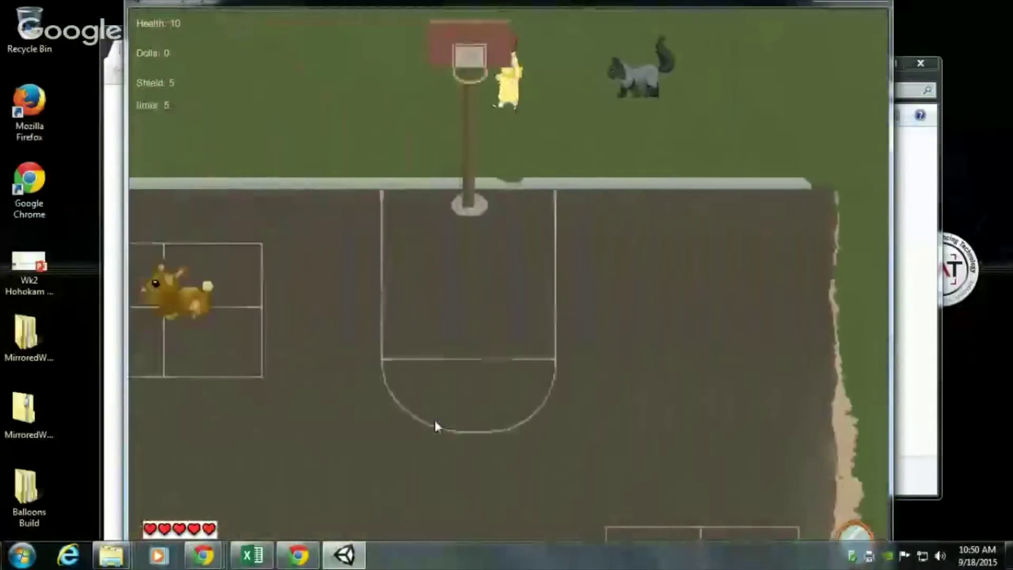
key(Down)
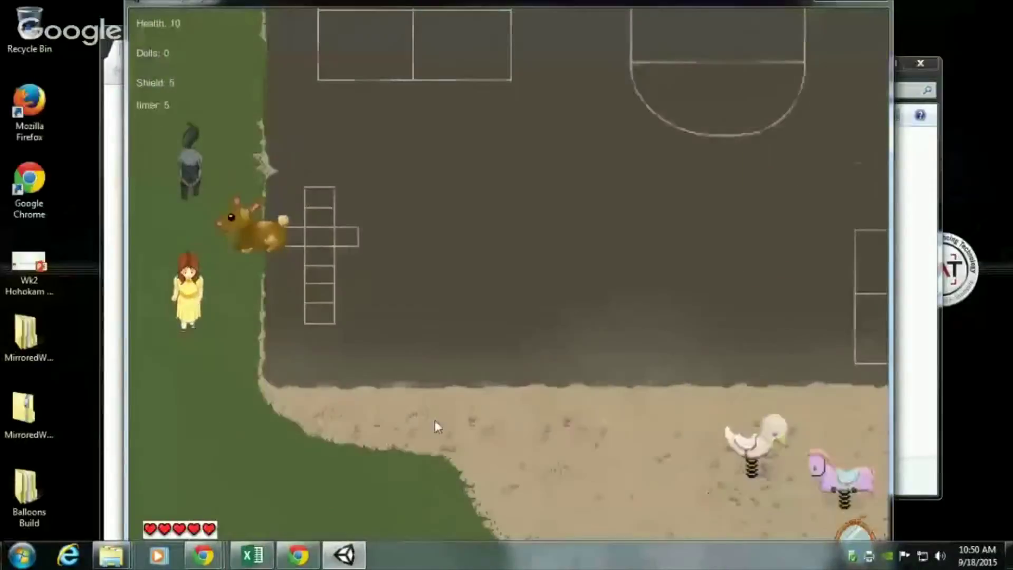
key(Right)
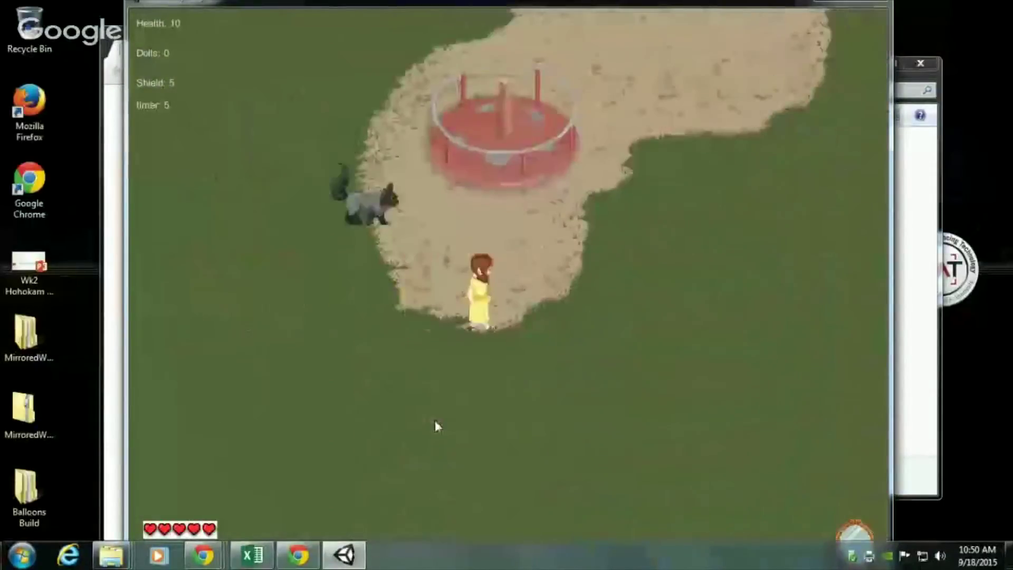
key(Right)
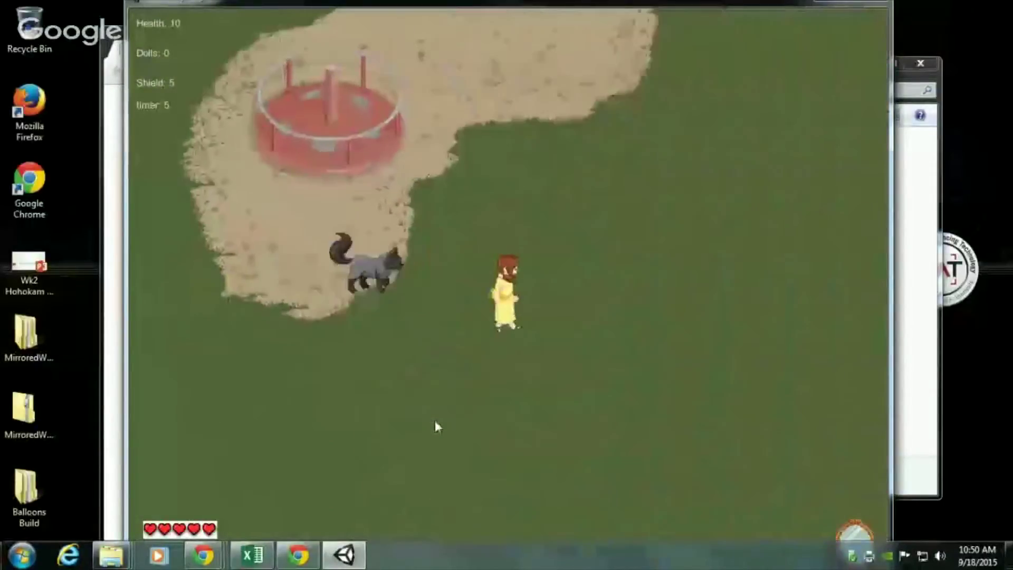
key(Down)
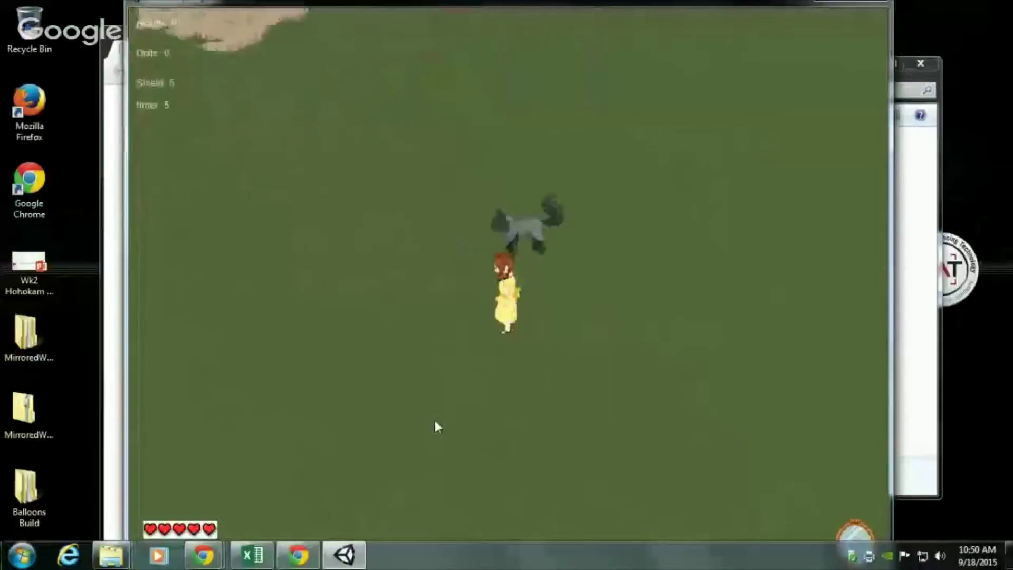
key(Down)
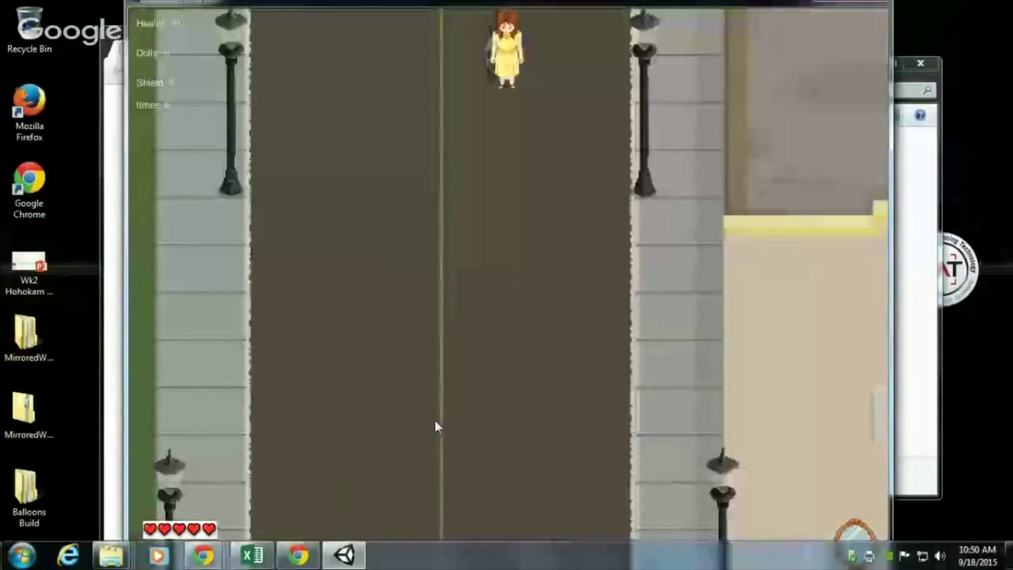
- Walk the girl down the sidewalk past the theater, fence and crosswalk
key(Down)
key(Right)
key(Down)
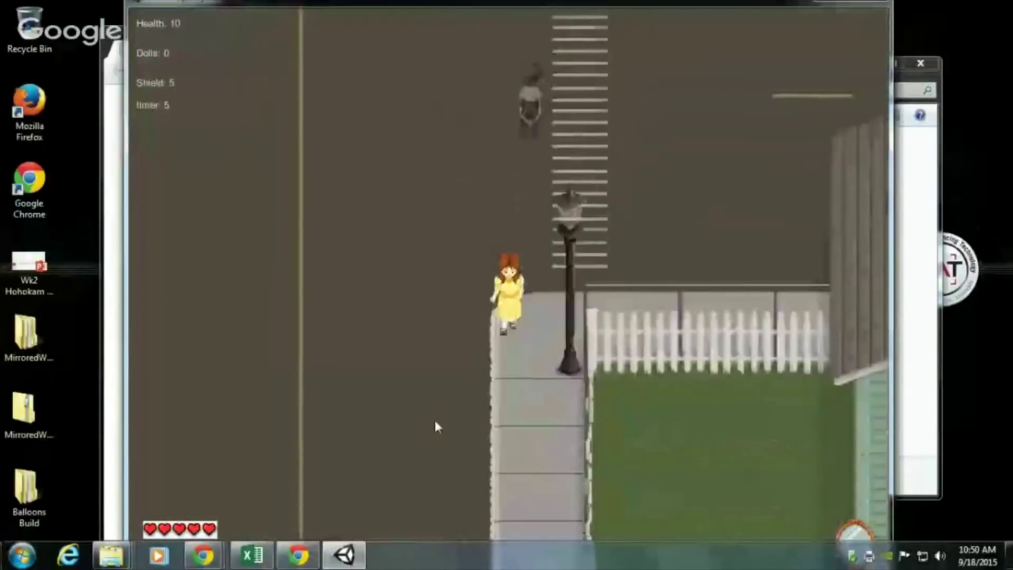
key(Down)
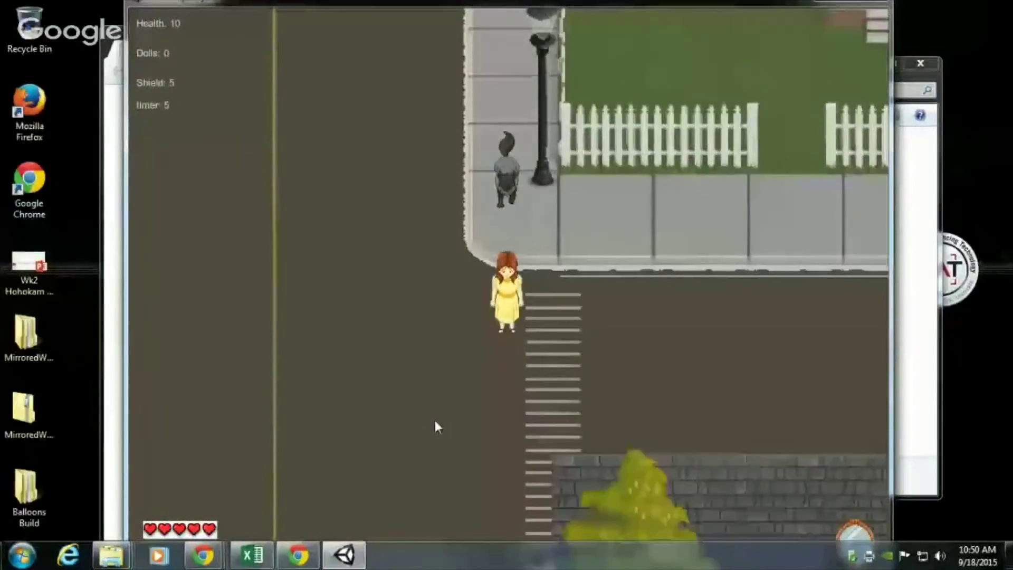
key(Down)
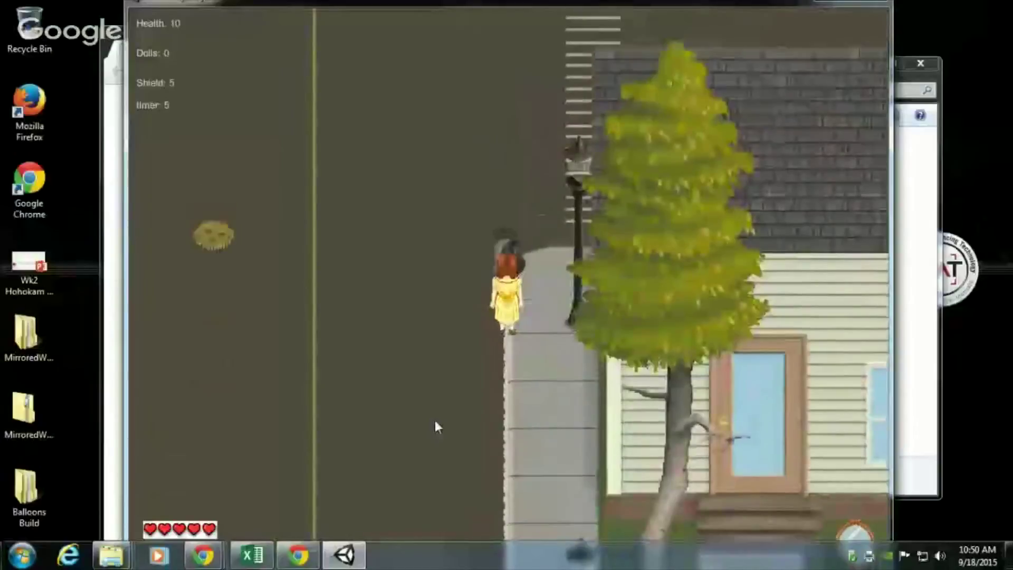
key(Right)
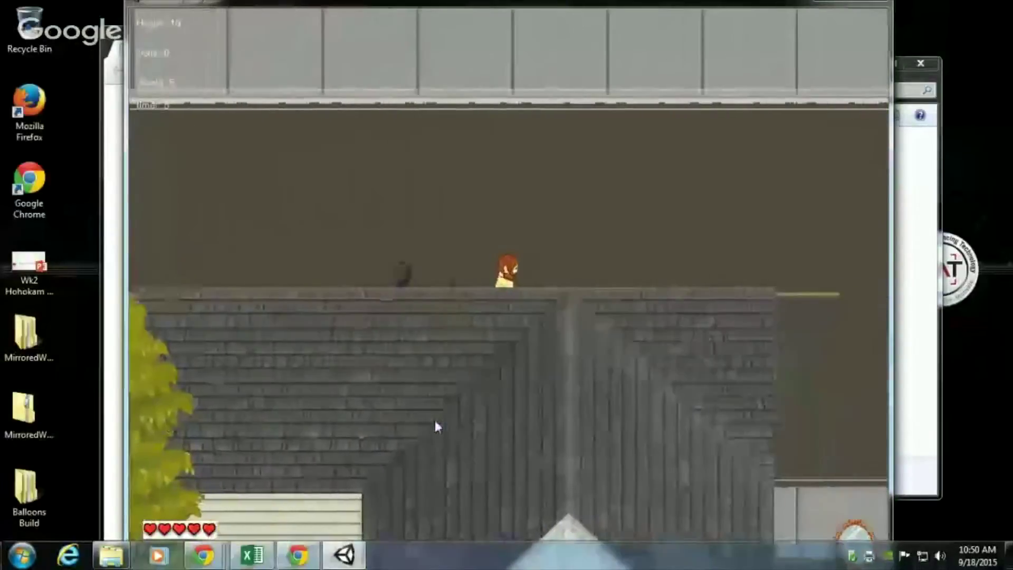
- Walk the girl off the rooftop to the street, then right past the house to the crosswalk
key(Right)
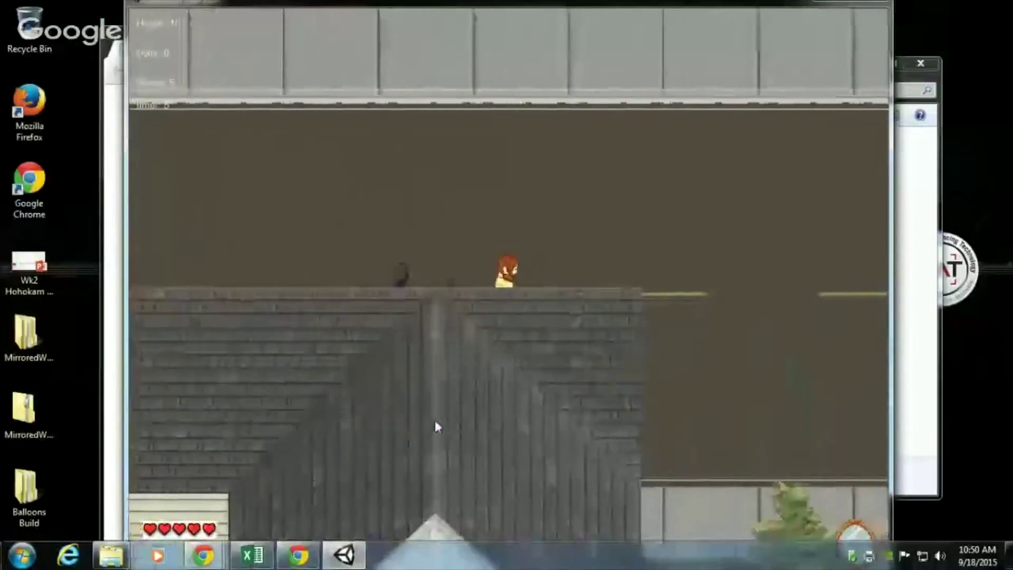
key(Down)
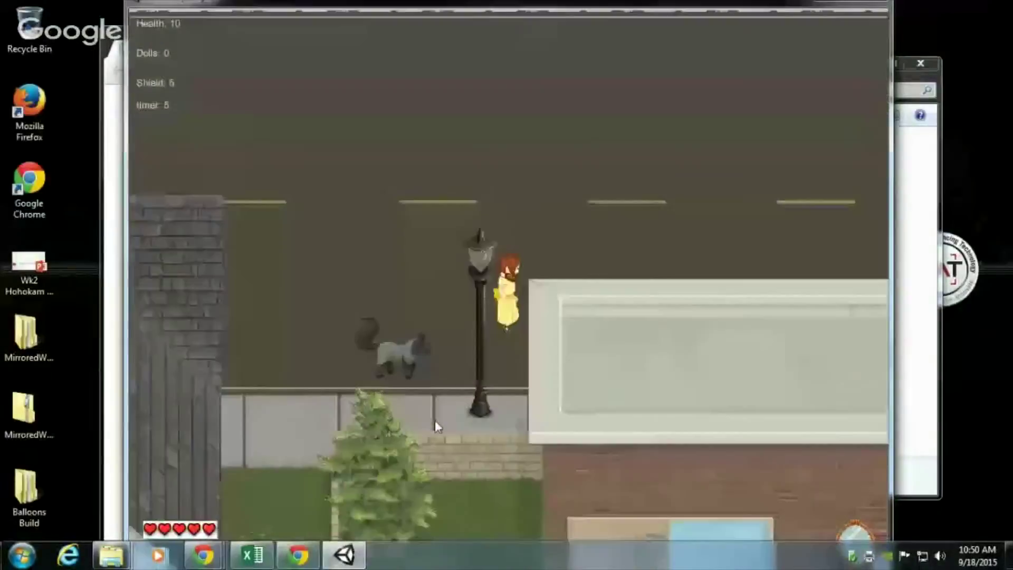
key(Right)
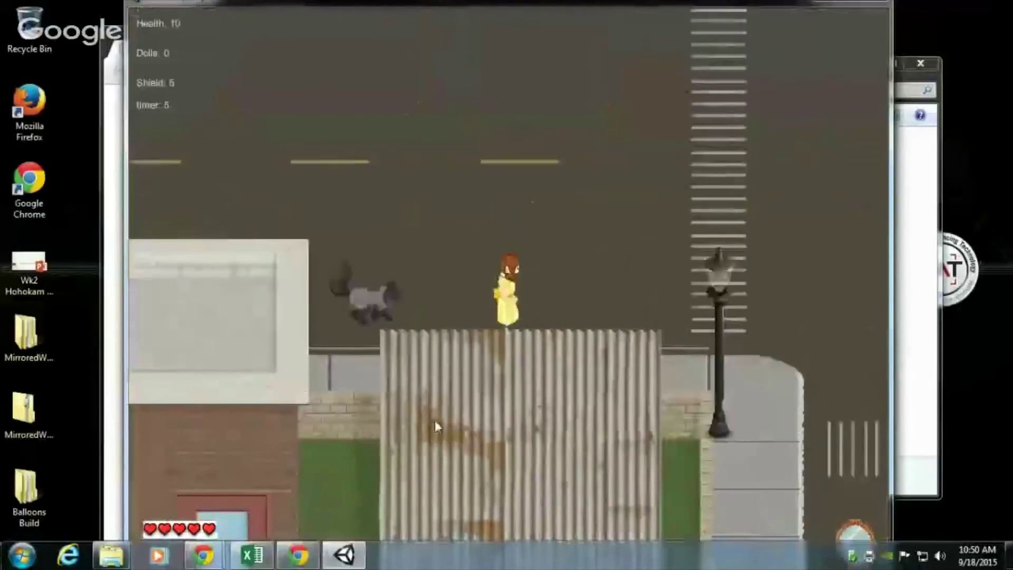
key(Right)
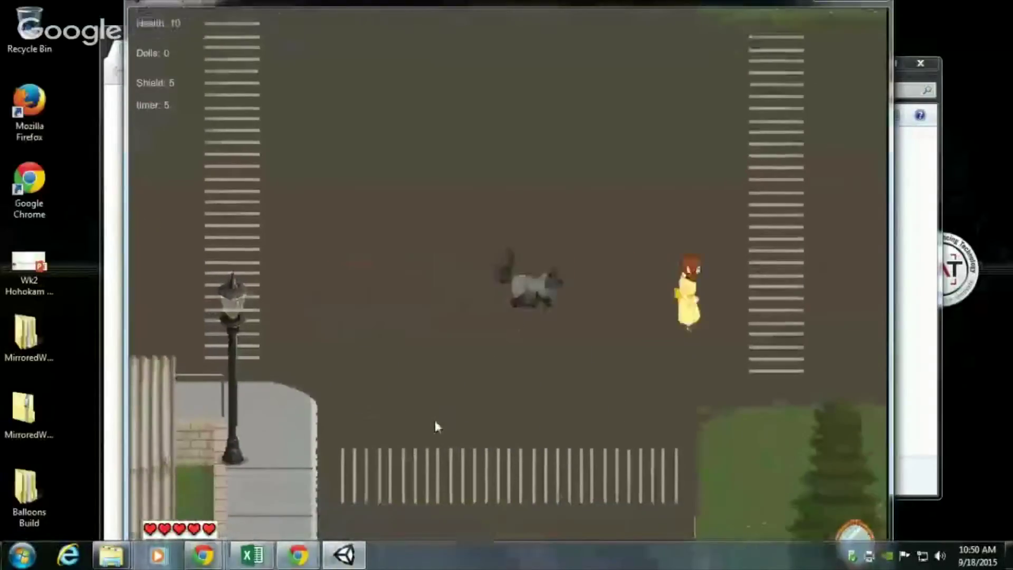
key(Right)
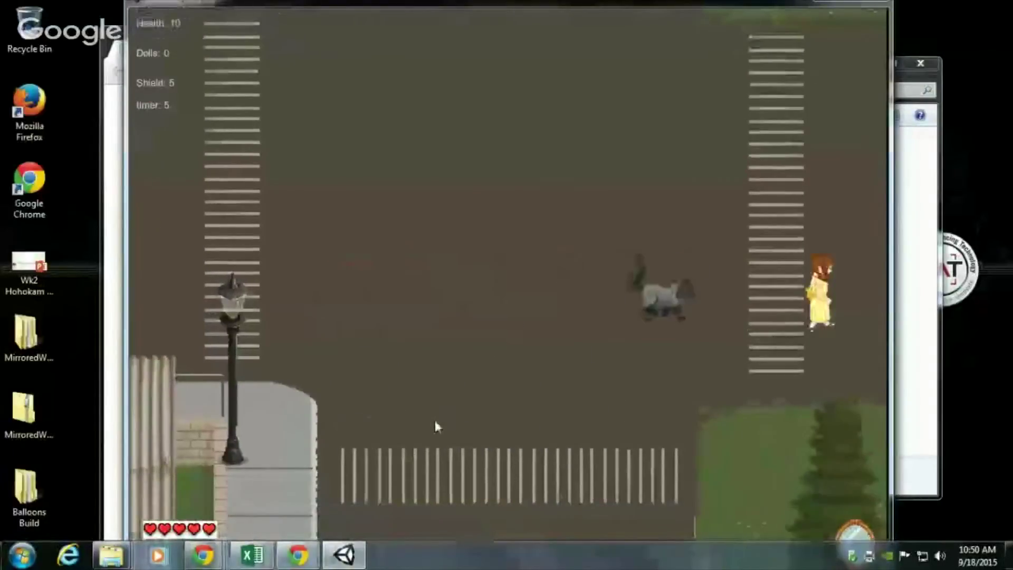
- Walk the girl up the forest path, veering up-left past the cat
key(Up)
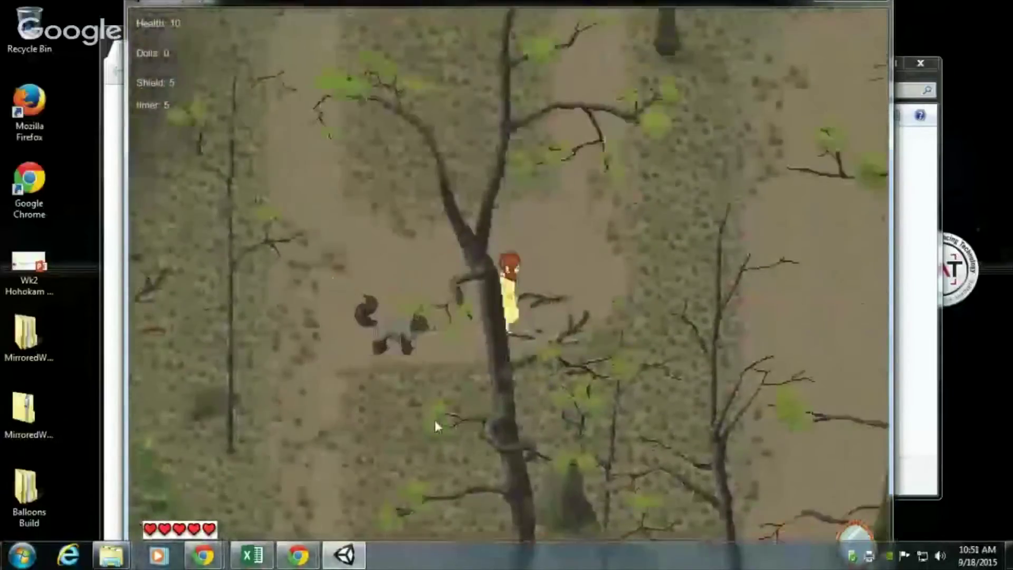
key(w)
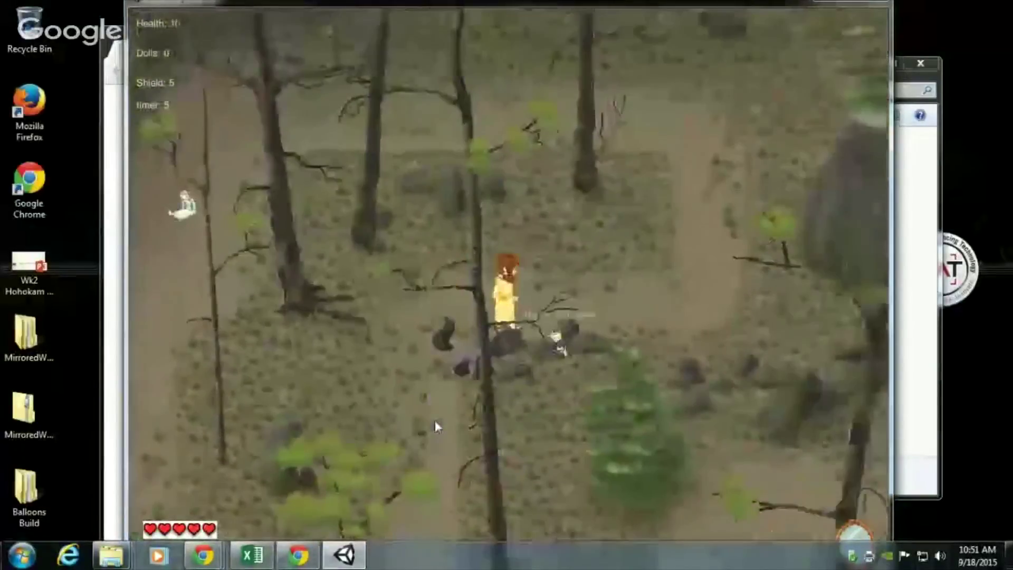
key(w)
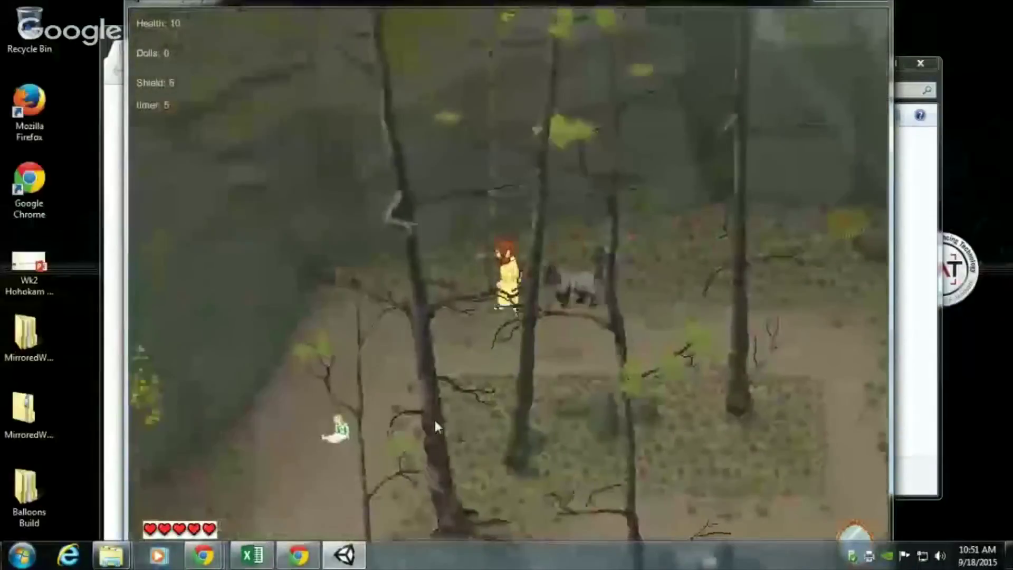
key(w)
key(a)
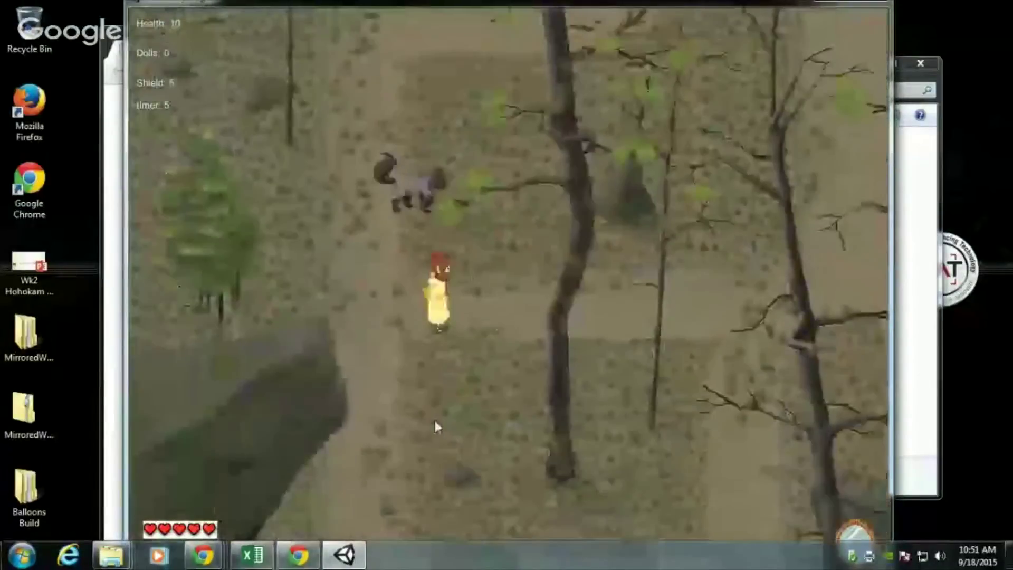
key(w)
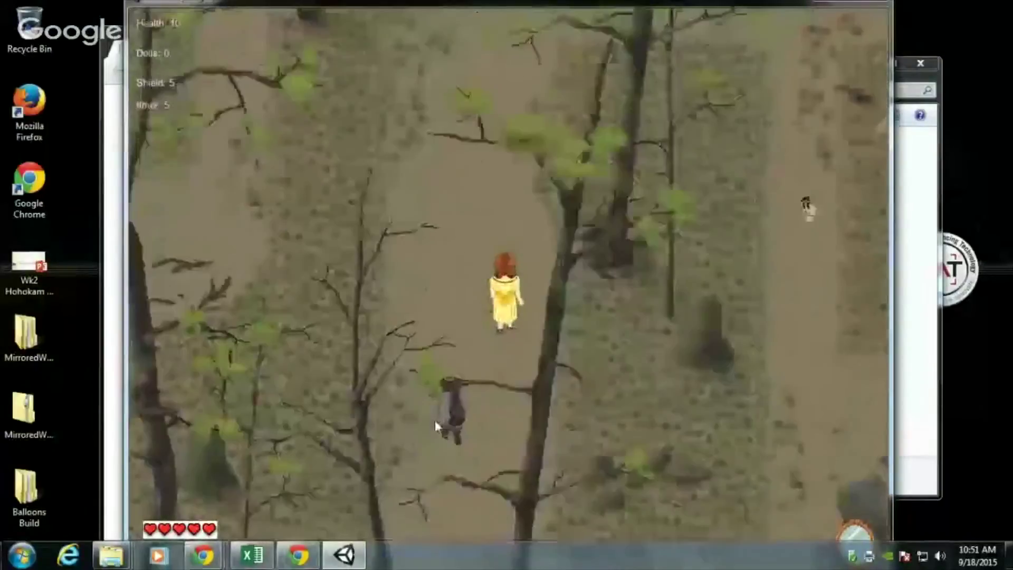
- Continue the girl up the forest path, then right, ending facing down
key(w)
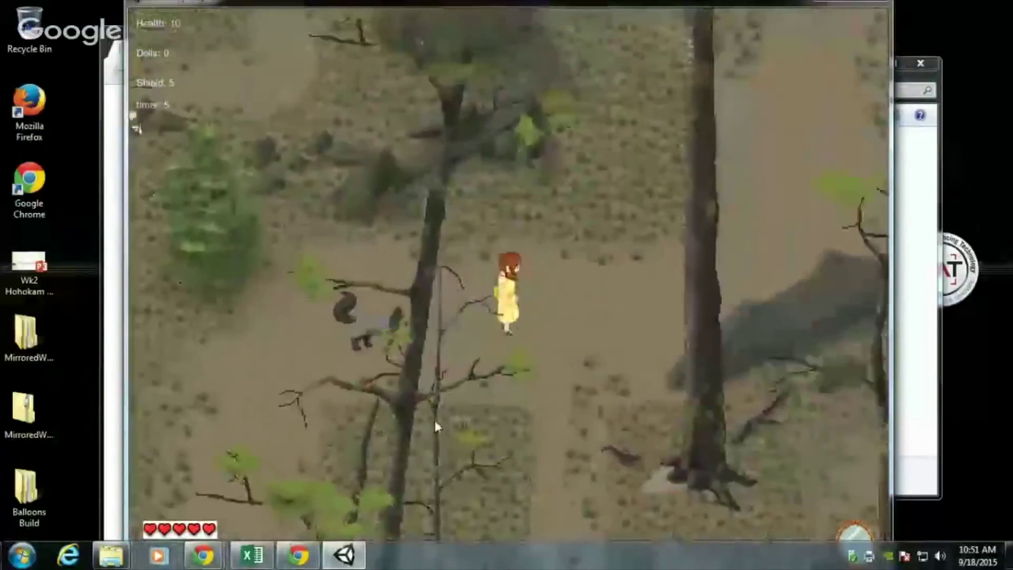
key(w)
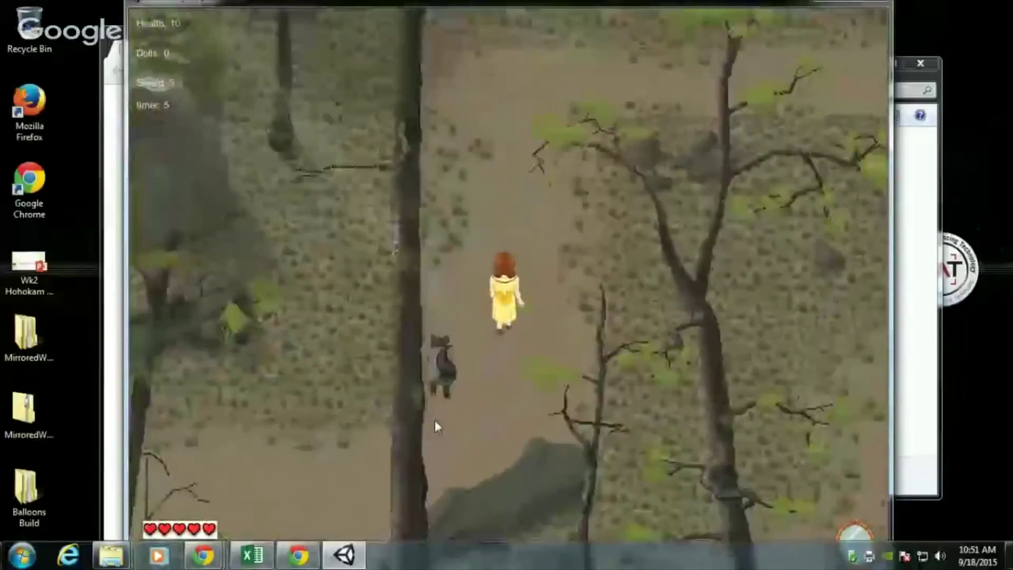
key(w)
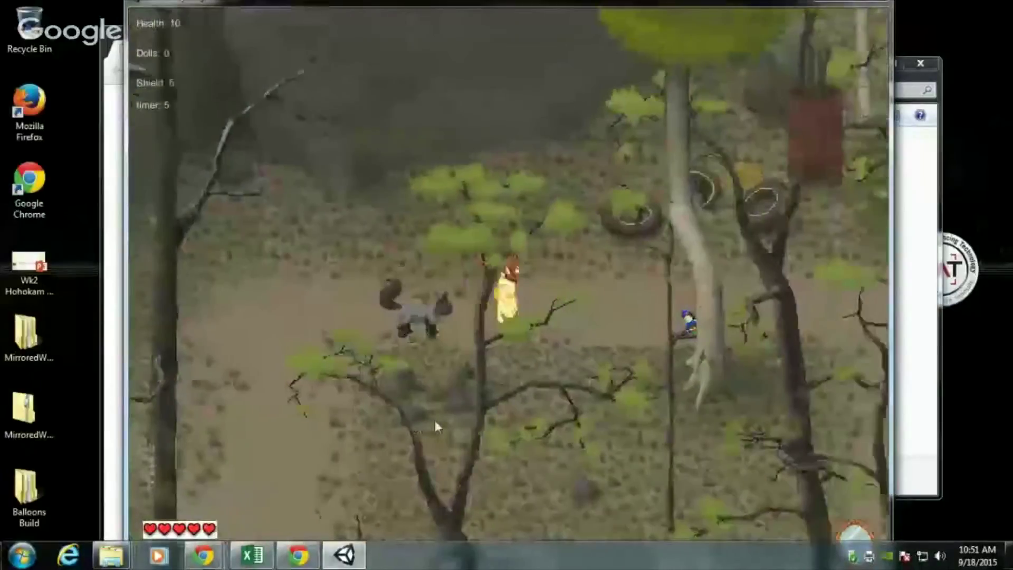
key(d)
key(s)
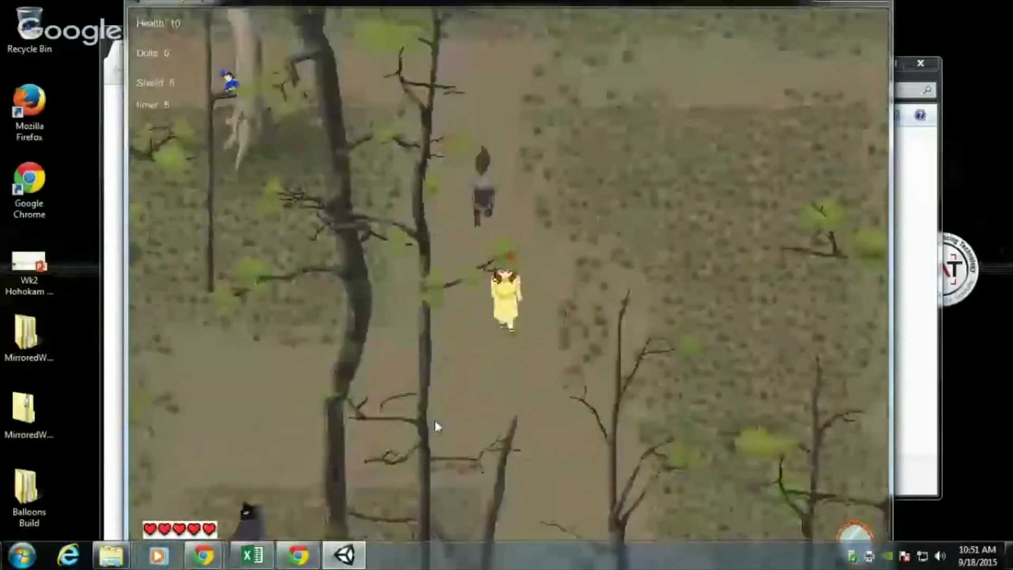
key(s)
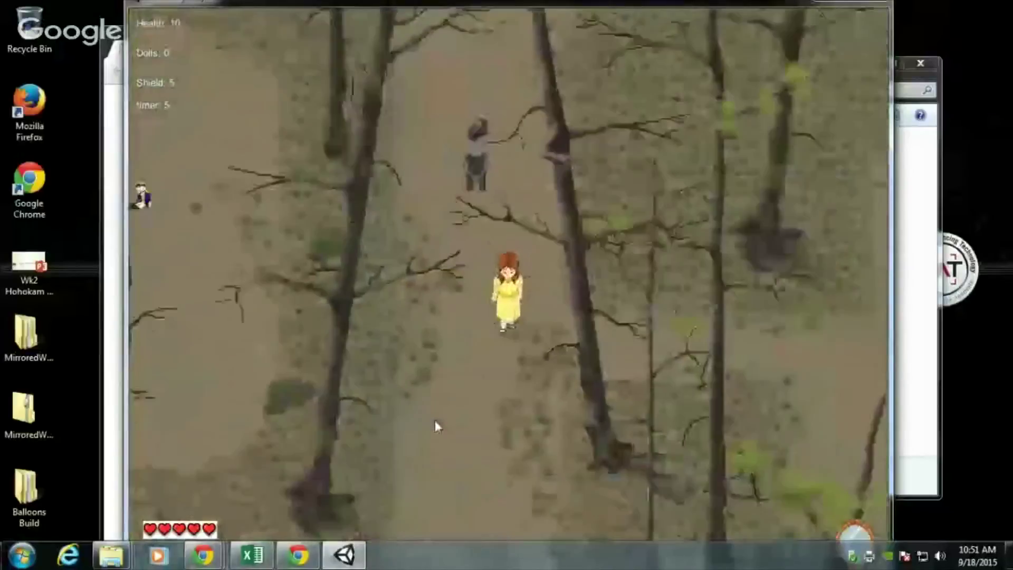